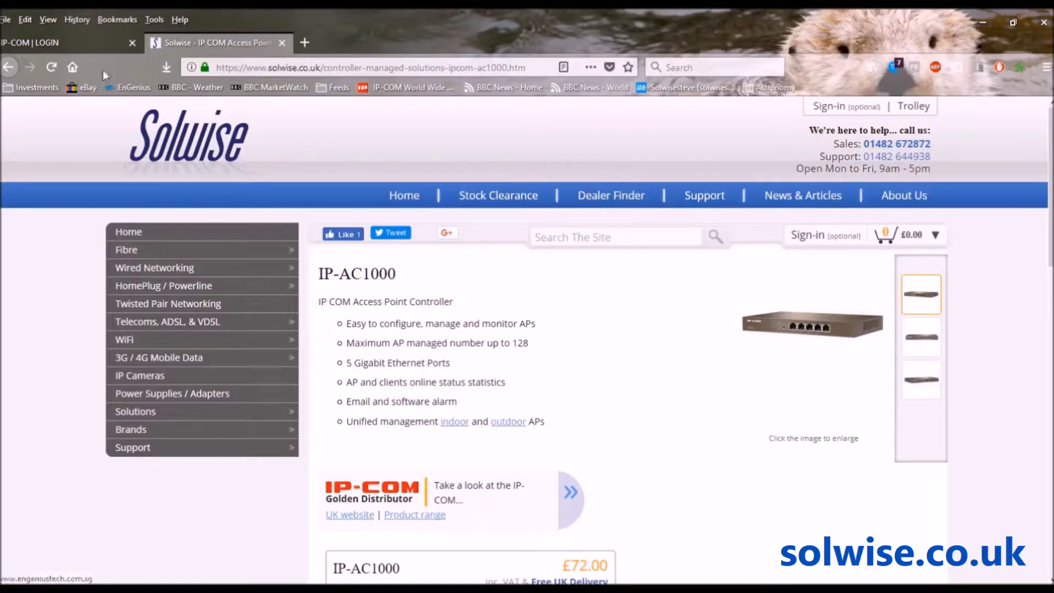
# - Switch from the Solwise IP-AC1000 page to the controller login page at 192.168.10.1
pyautogui.click(50, 45)
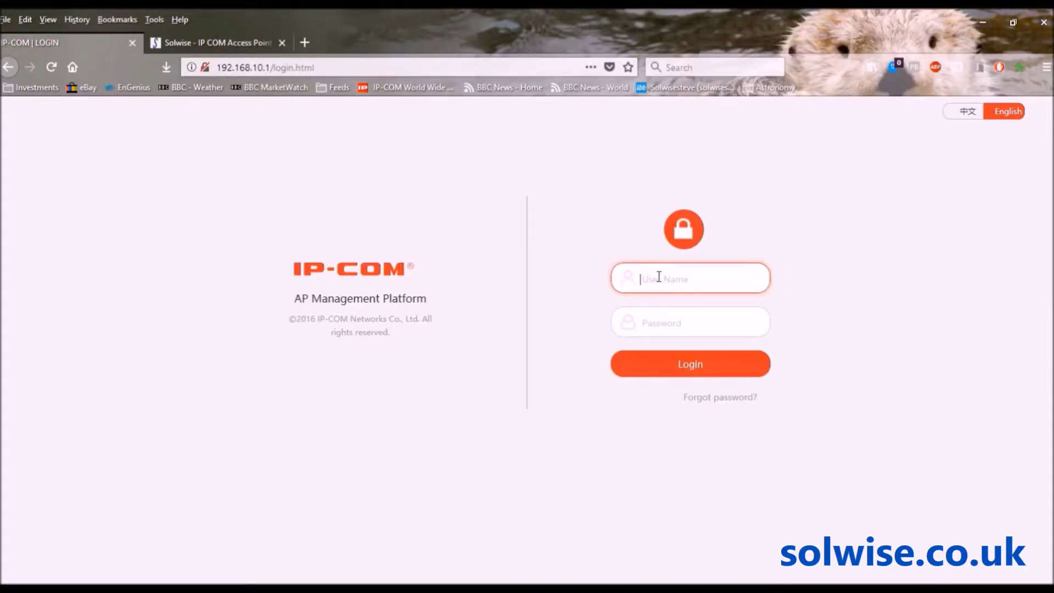
# - Log in to the controller with the admin user name and its password
pyautogui.press('Tab')
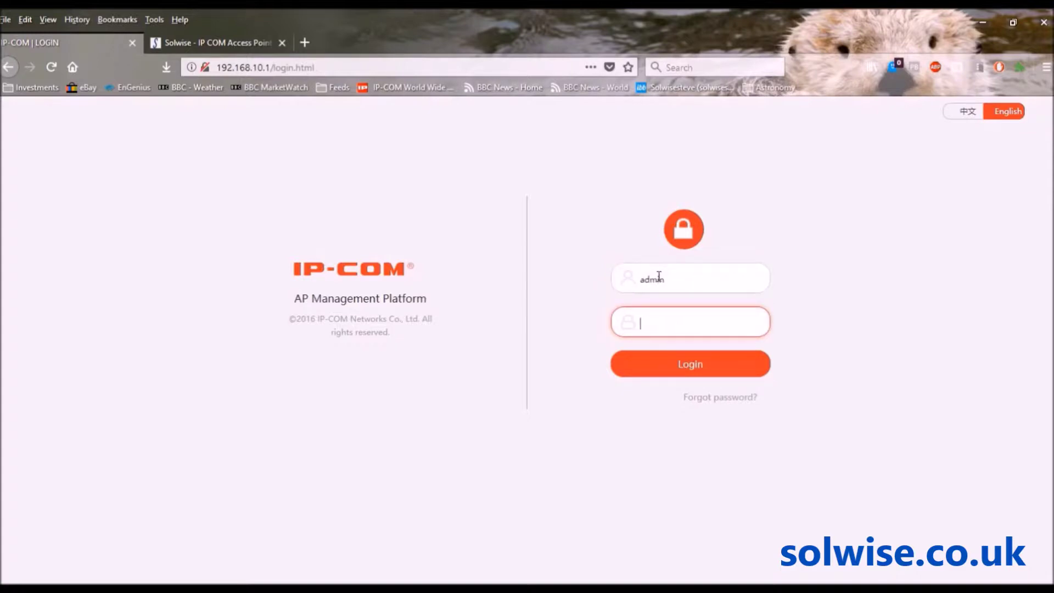
pyautogui.click(806, 409)
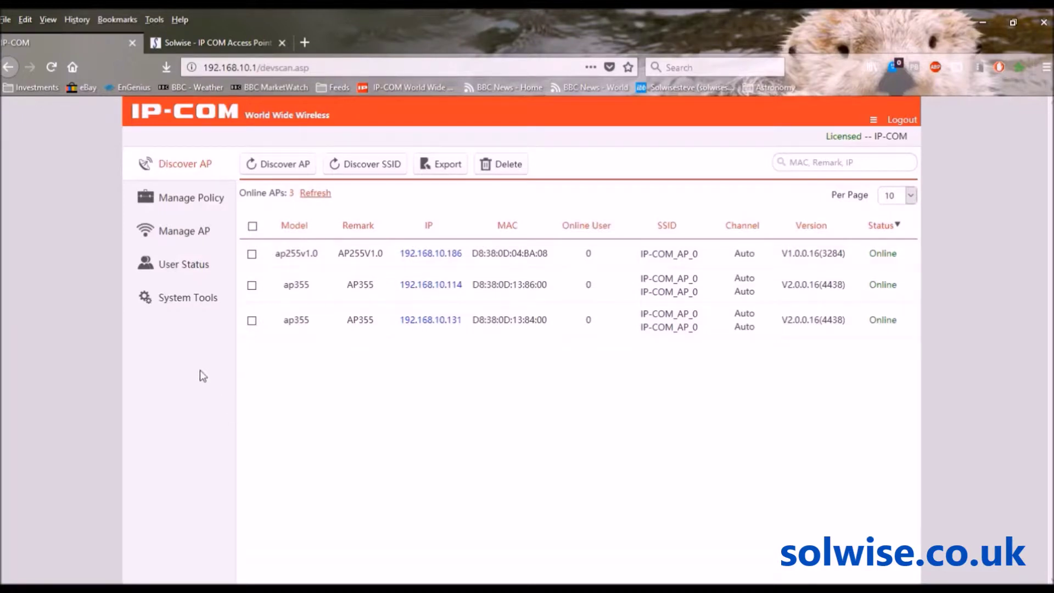
# - Open Manage Policy to show the SSID policy list with the default IP-COM_AP_0 policy
pyautogui.click(171, 201)
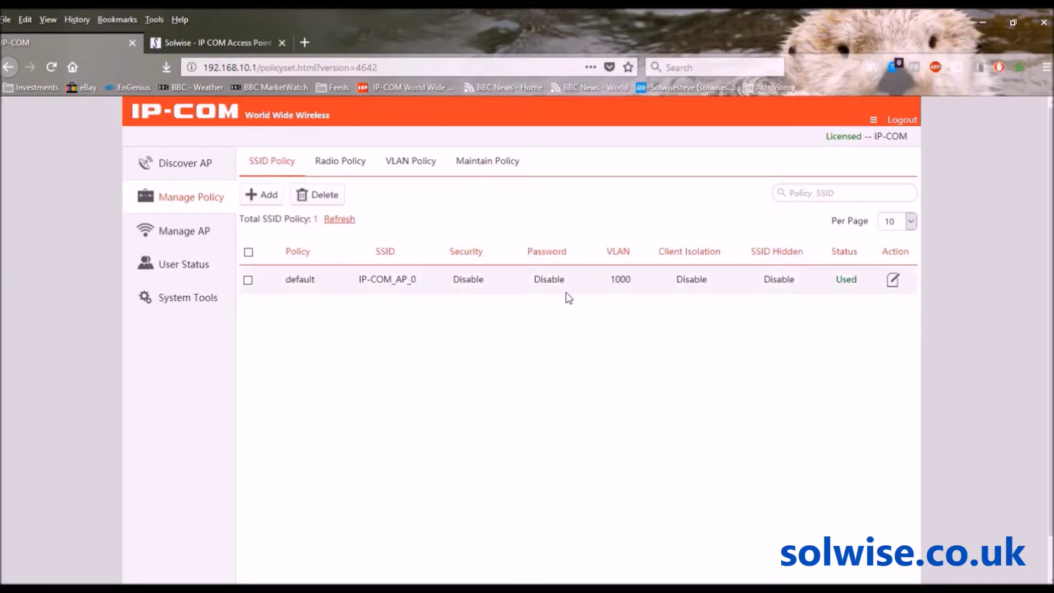
# - Add a new SSID policy named 'test' with SSID 'testssid'
pyautogui.click(267, 196)
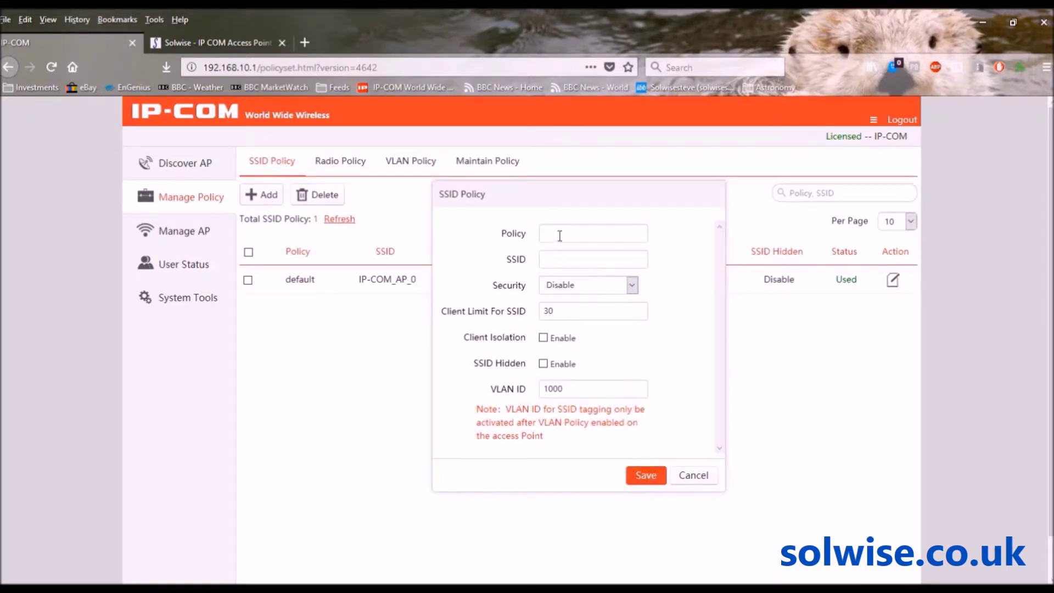
pyautogui.click(560, 235)
pyautogui.write('test')
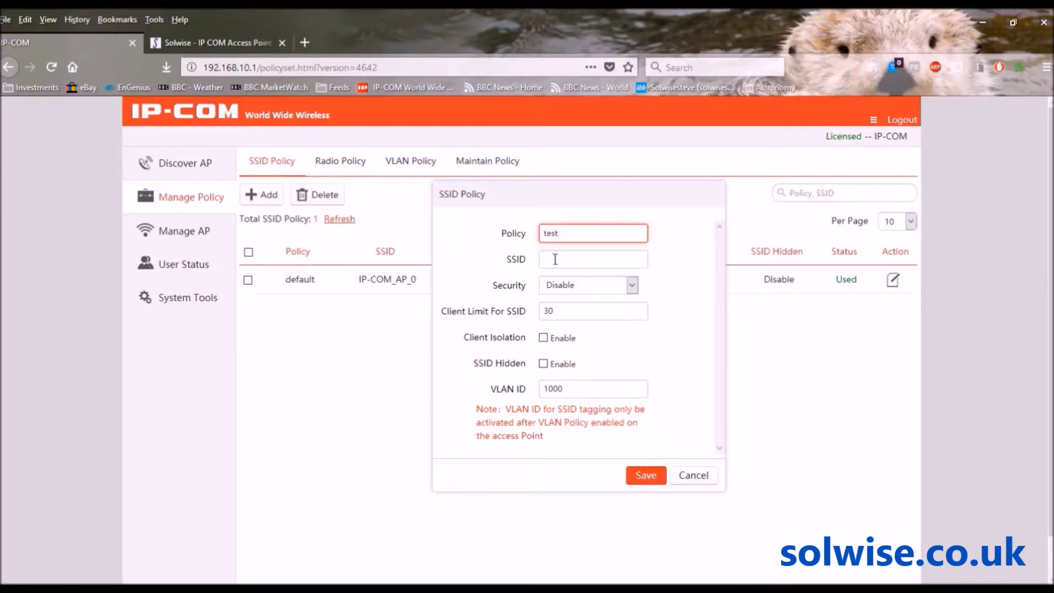
pyautogui.click(555, 259)
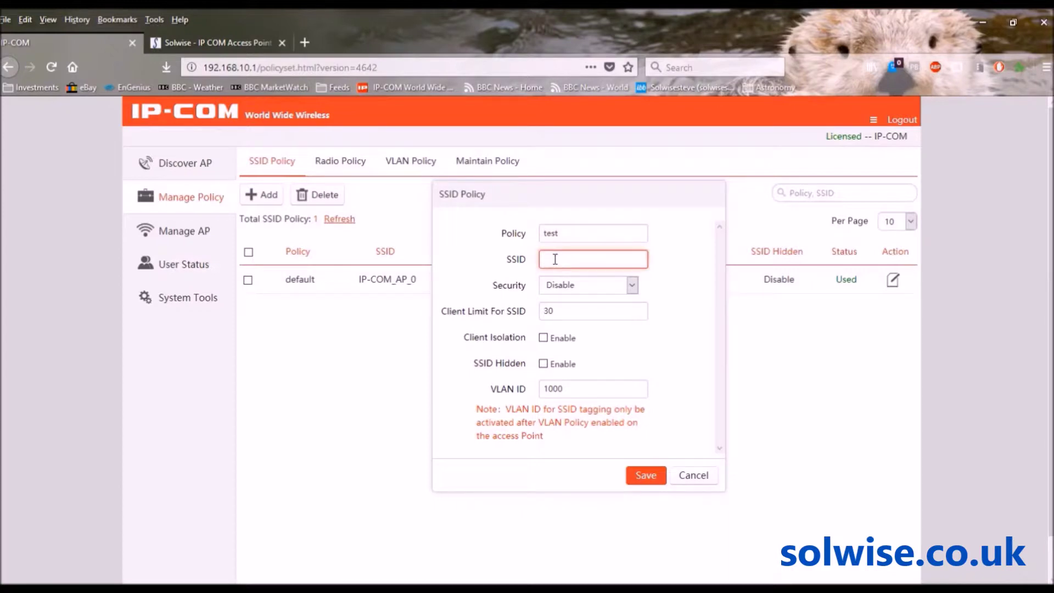
pyautogui.write('testssid')
# - Secure it with WPA2-PSK, TKIP&AES encryption and a pre-shared key, then save it
pyautogui.click(633, 285)
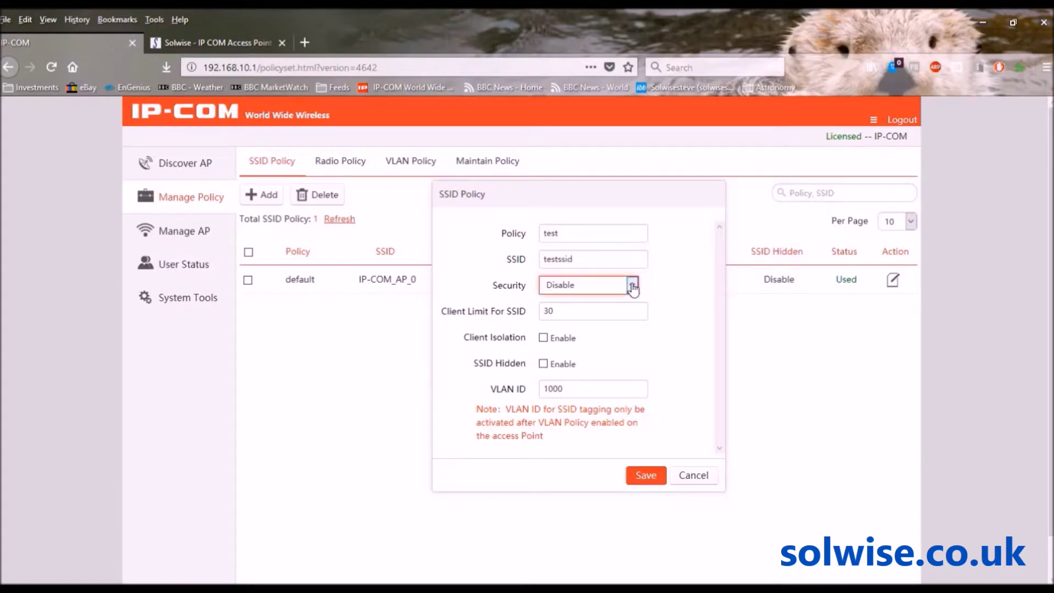
pyautogui.click(585, 333)
pyautogui.click(615, 314)
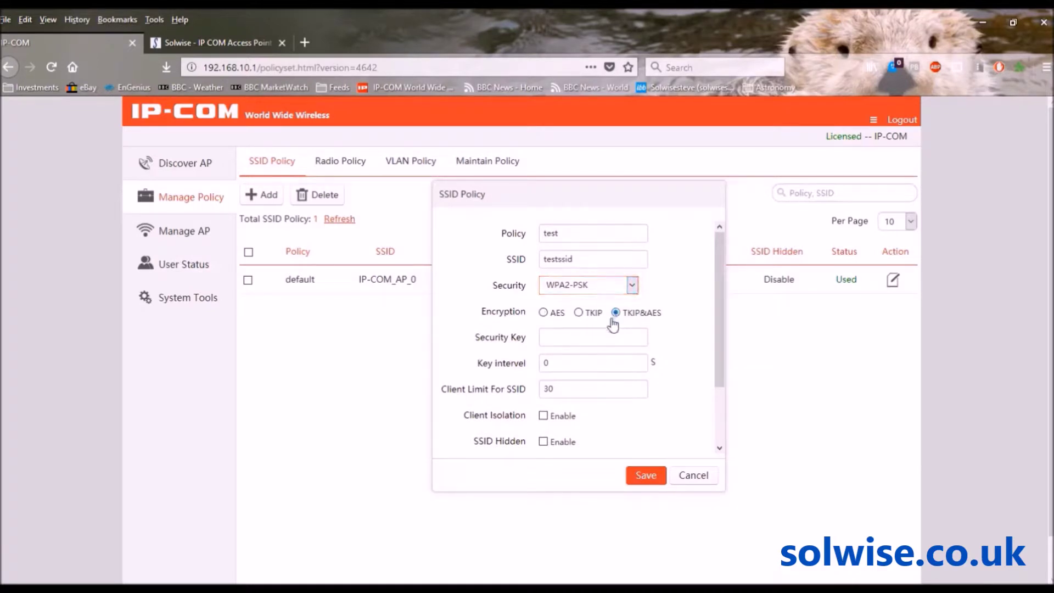
pyautogui.click(589, 335)
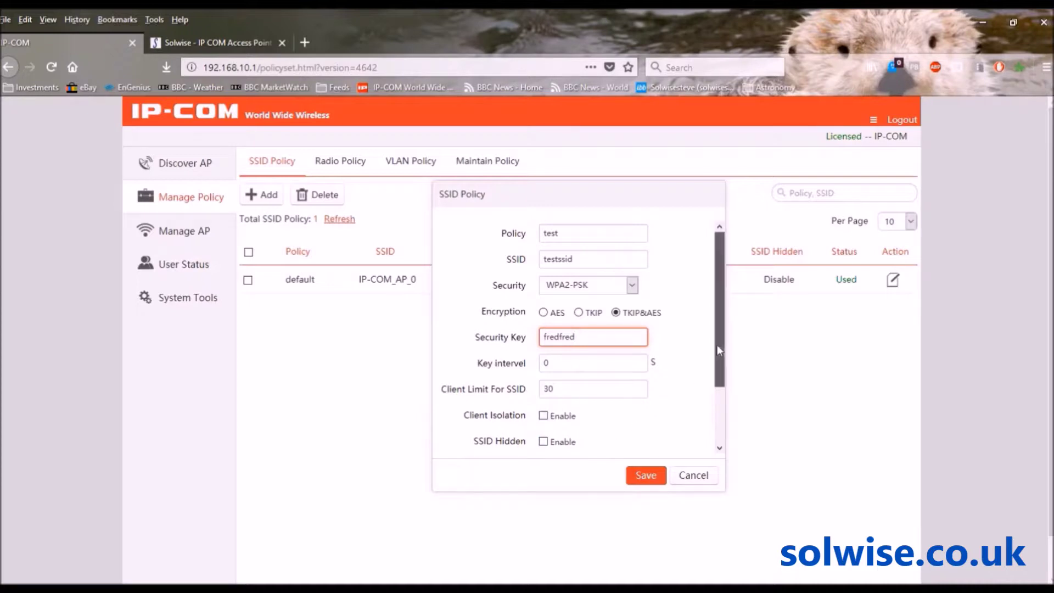
pyautogui.moveTo(717, 345); pyautogui.dragTo(723, 405)
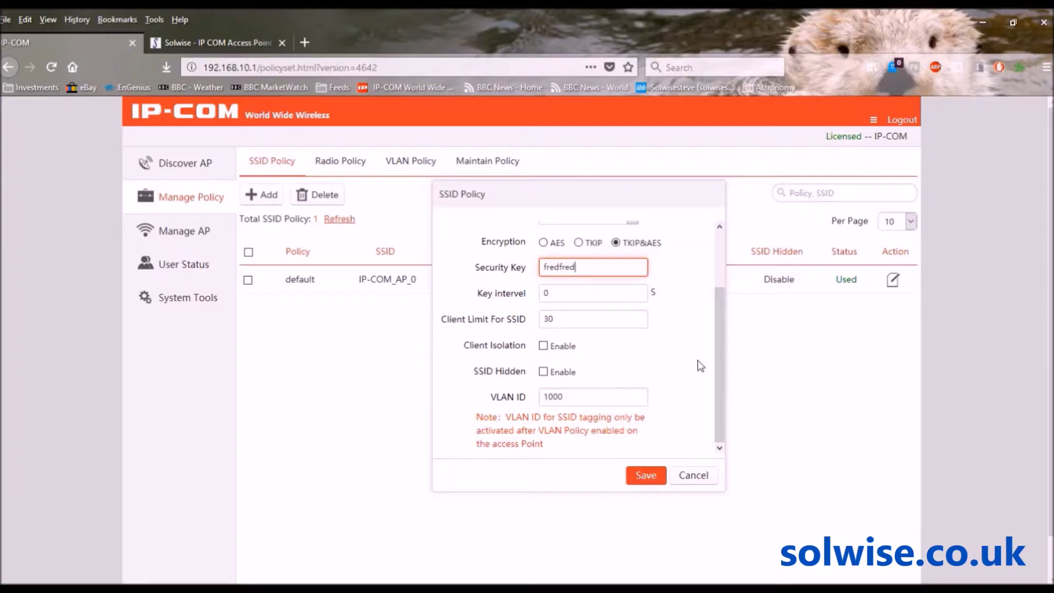
pyautogui.click(650, 478)
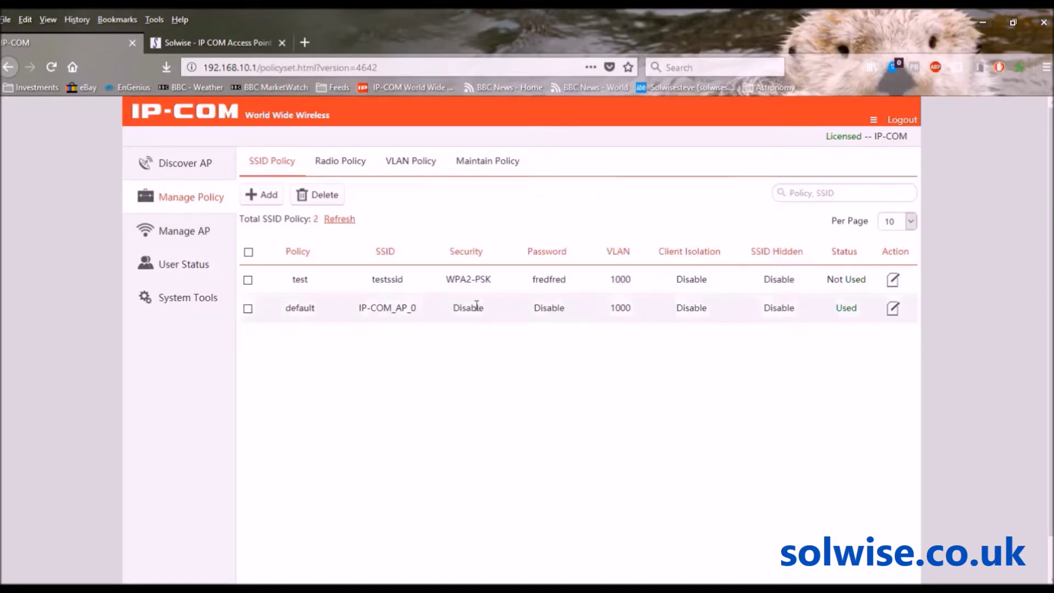
pyautogui.click(342, 161)
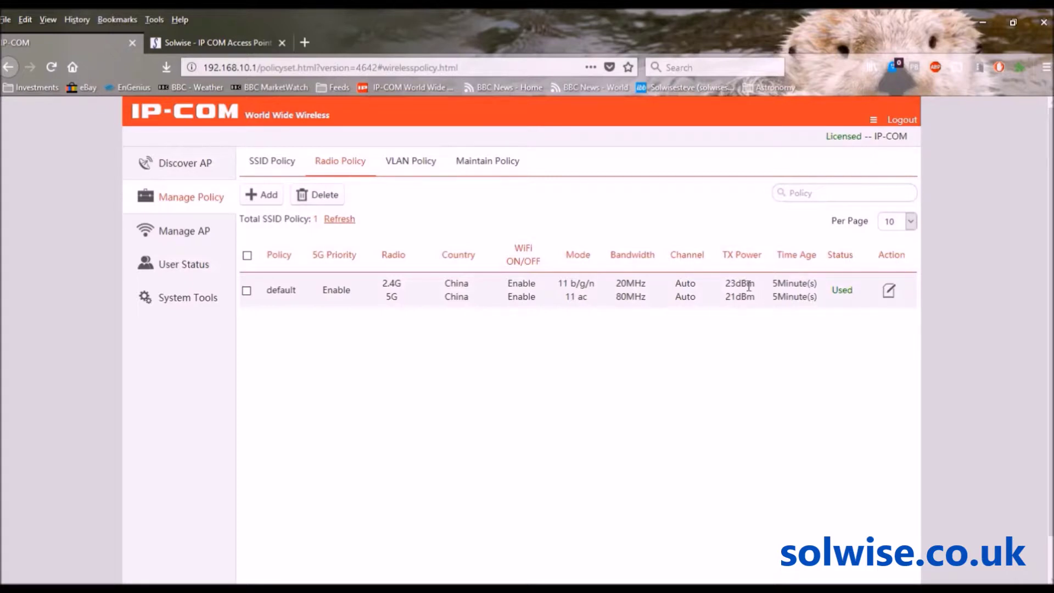
# - Create radio policy 'test' with 2.4G country England, Auto bandwidth and 17 dBm TX power
pyautogui.click(263, 197)
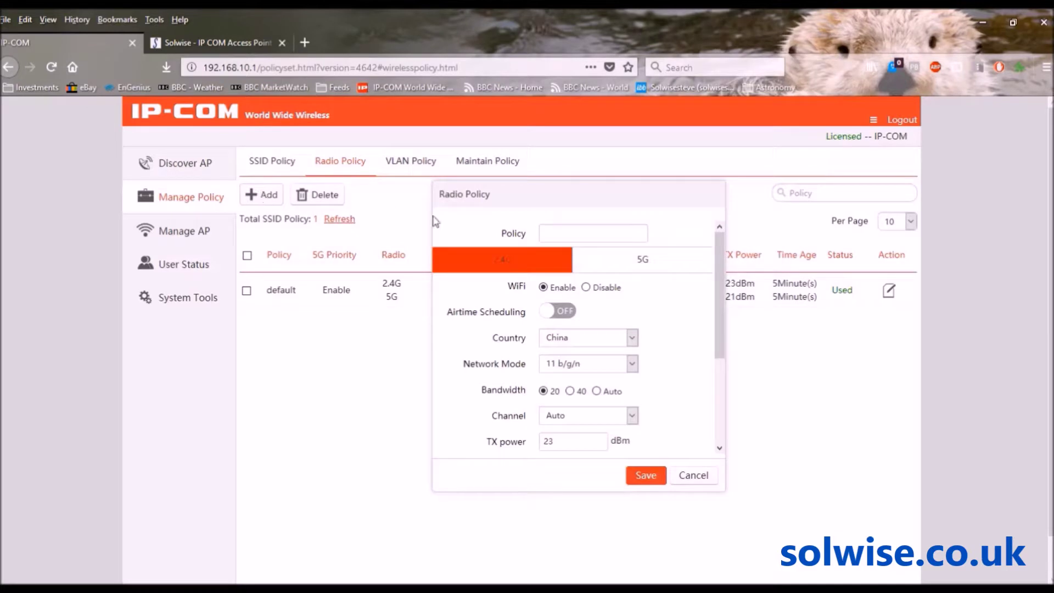
pyautogui.click(576, 237)
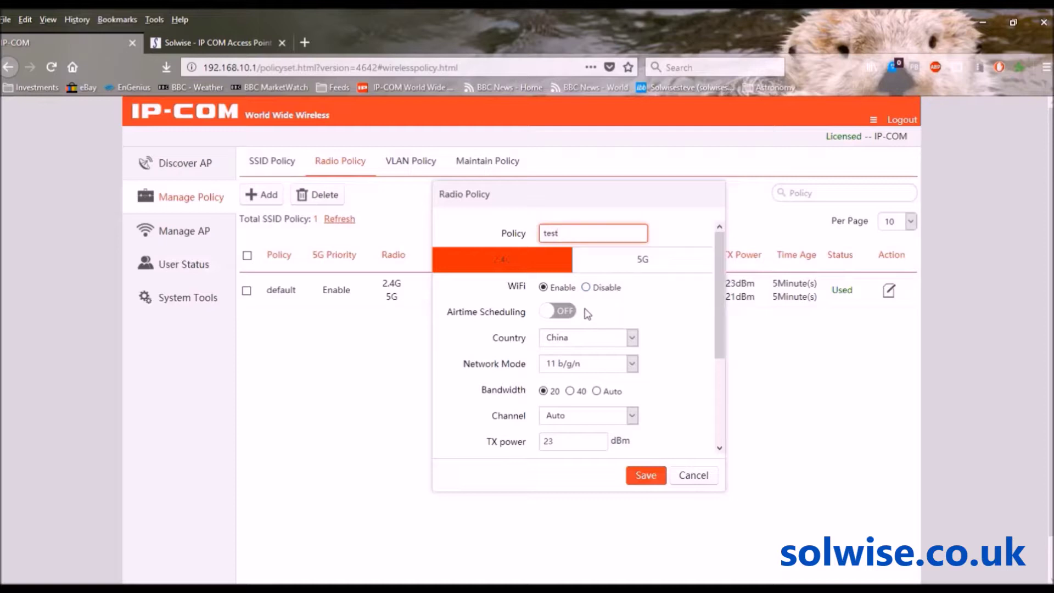
pyautogui.click(633, 338)
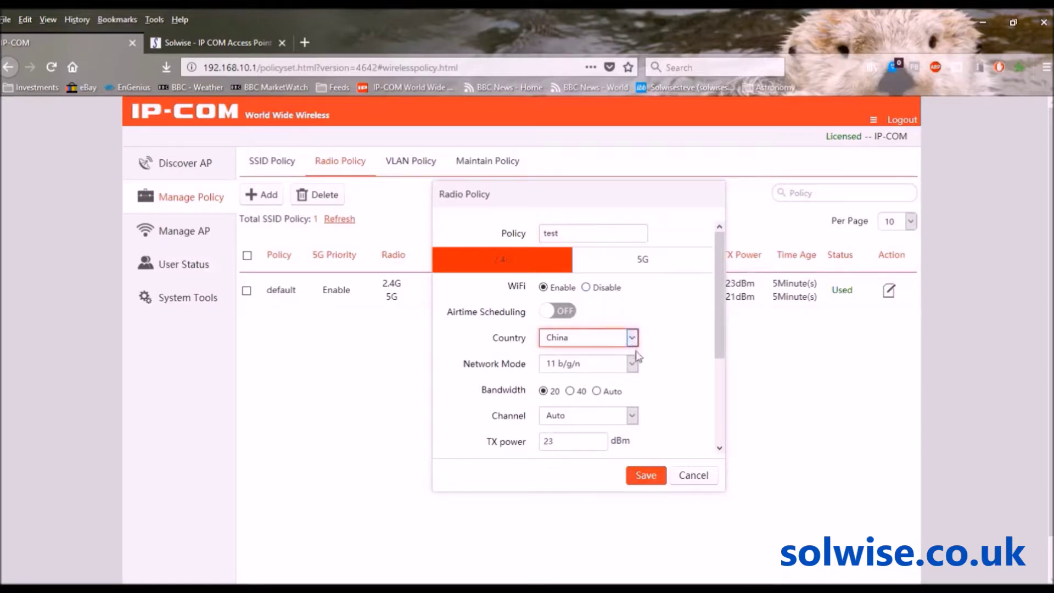
pyautogui.press('Down')
pyautogui.click(596, 391)
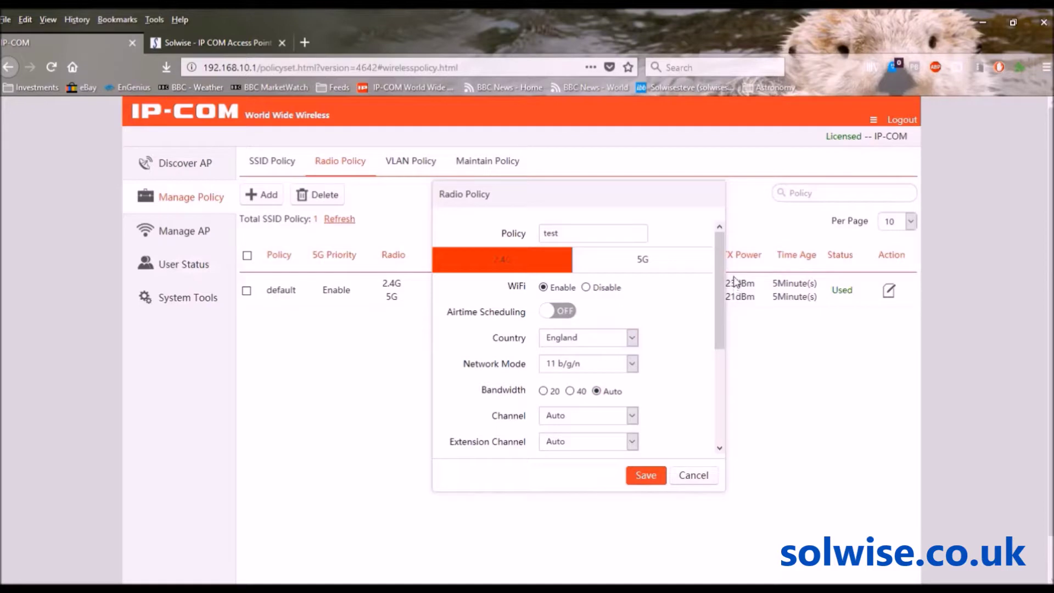
pyautogui.moveTo(720, 279); pyautogui.dragTo(718, 384)
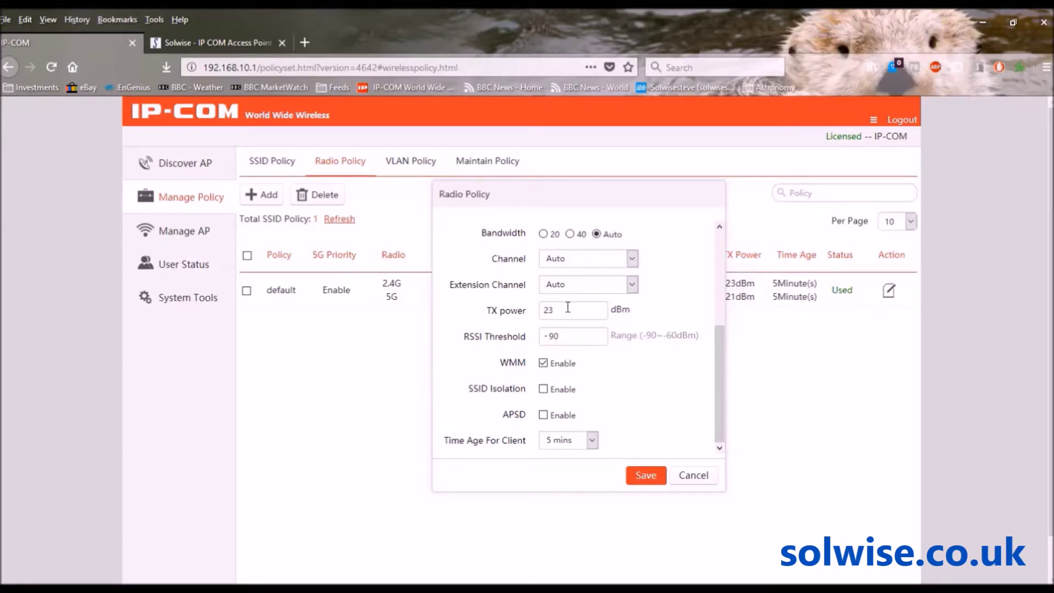
pyautogui.moveTo(568, 308); pyautogui.dragTo(515, 308)
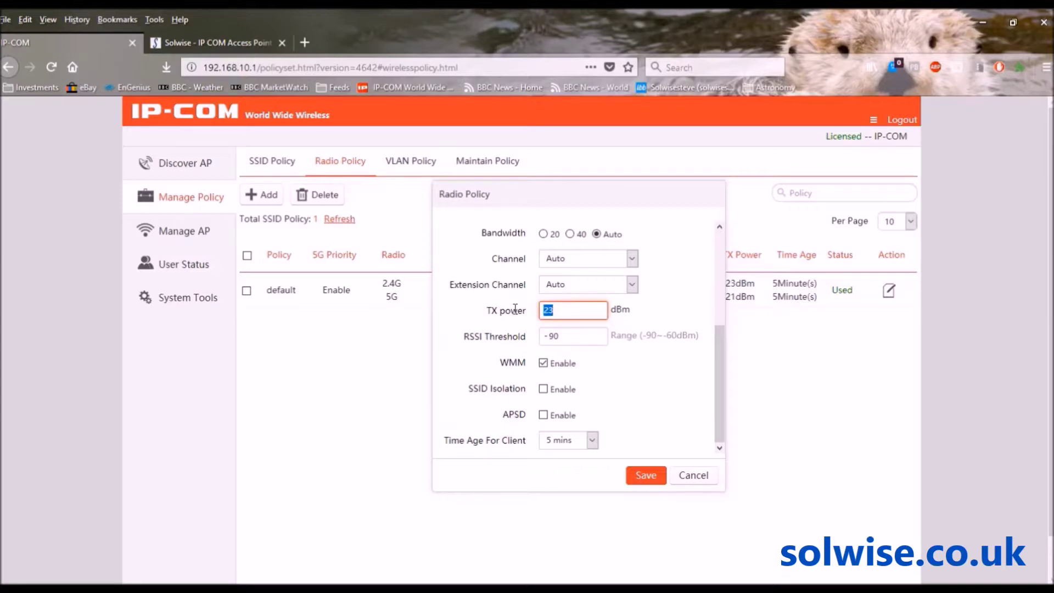
pyautogui.write('17')
pyautogui.click(647, 475)
pyautogui.moveTo(720, 379); pyautogui.dragTo(732, 242)
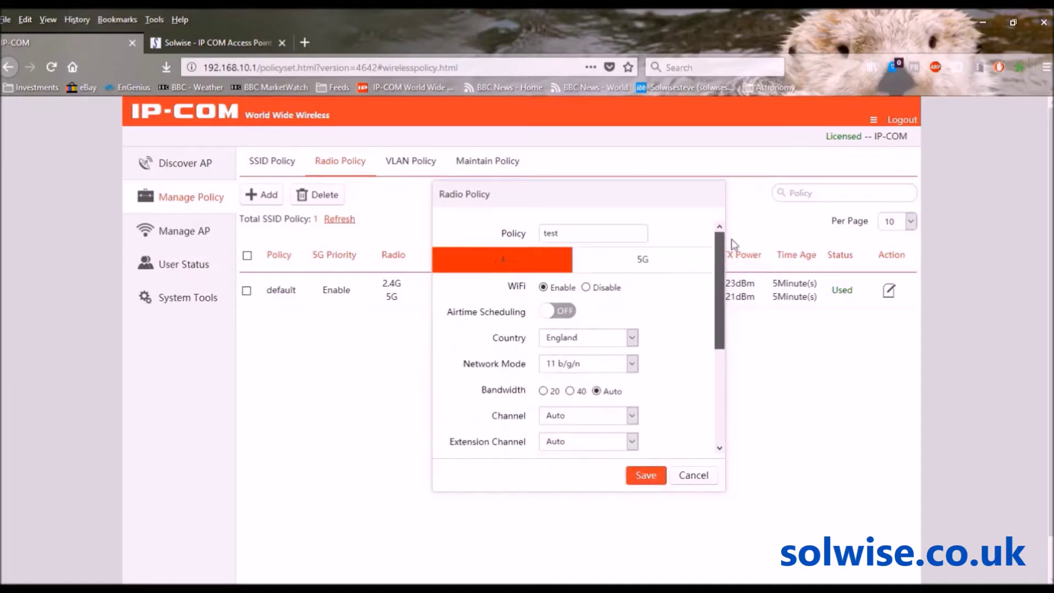
# - Set the 5G radio country to England and save the test radio policy
pyautogui.click(634, 263)
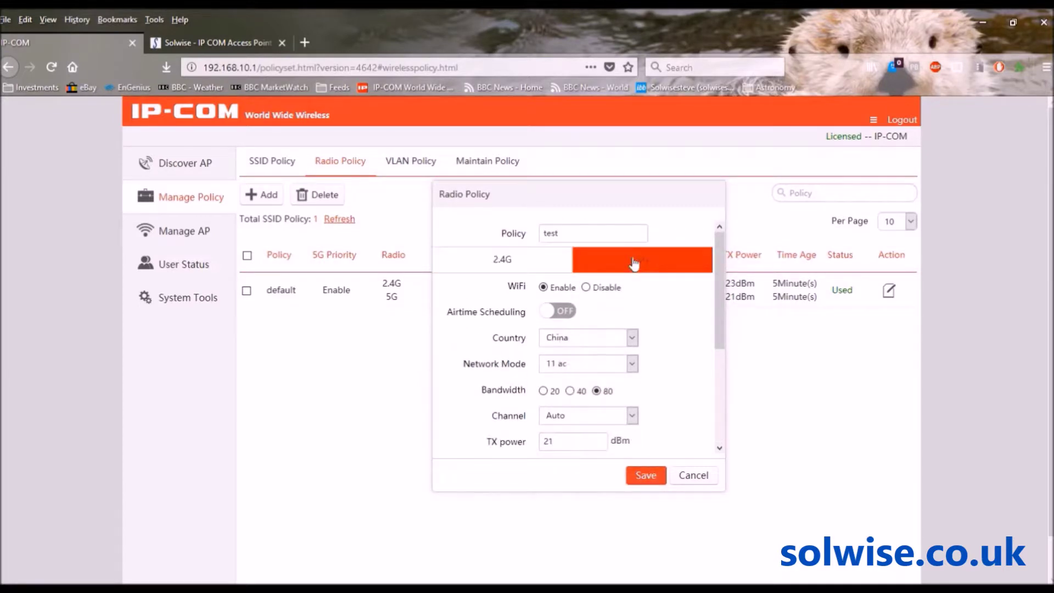
pyautogui.click(631, 337)
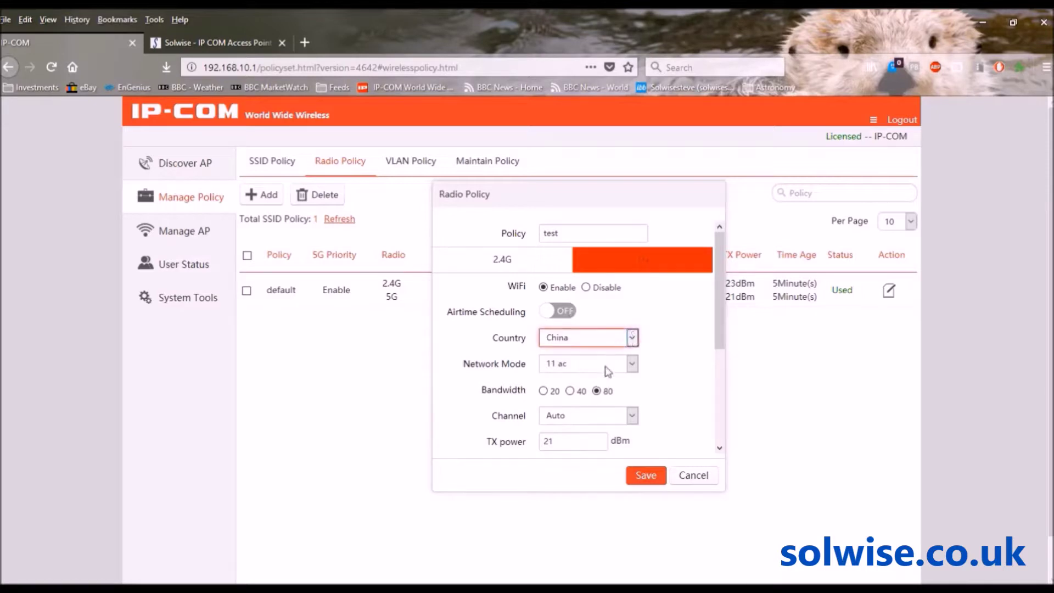
pyautogui.press('e')
pyautogui.moveTo(722, 304); pyautogui.dragTo(718, 385)
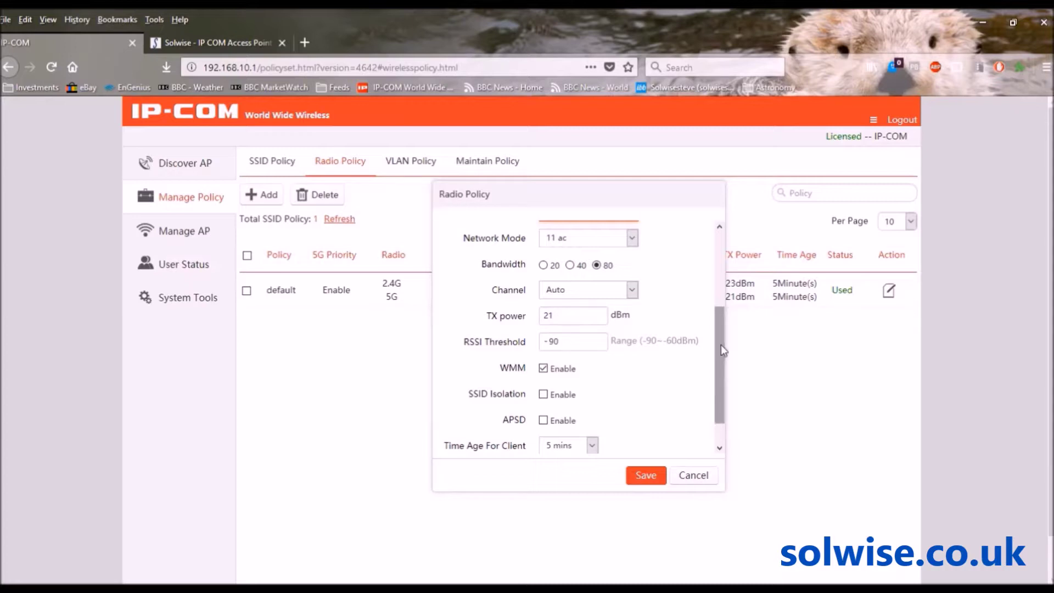
pyautogui.moveTo(722, 350); pyautogui.dragTo(720, 383)
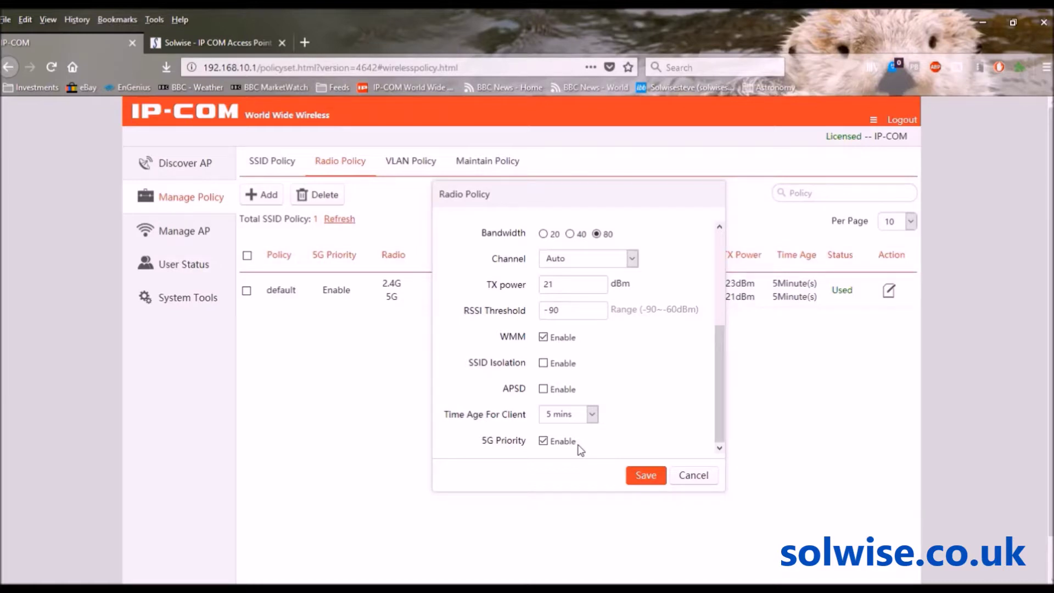
pyautogui.click(655, 477)
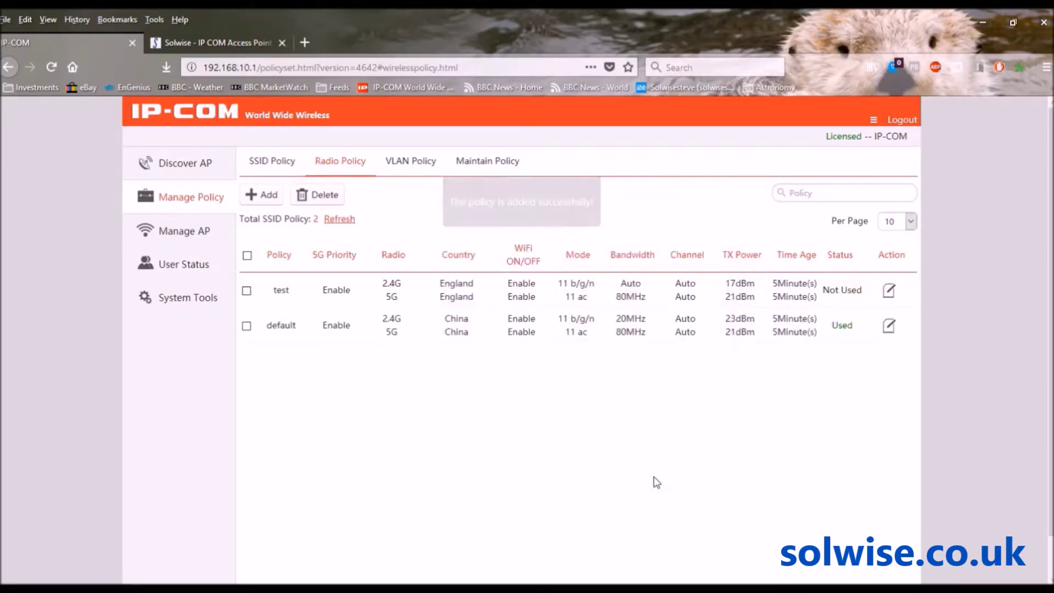
# - Open the VLAN Policy list, view the Add form, and cancel it unsaved
pyautogui.click(421, 167)
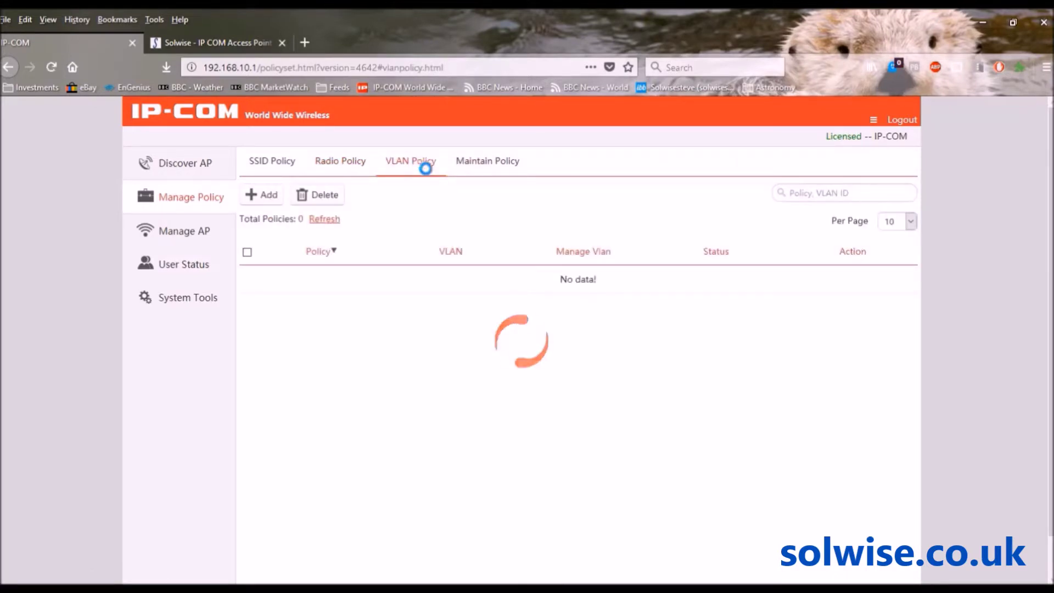
pyautogui.click(269, 197)
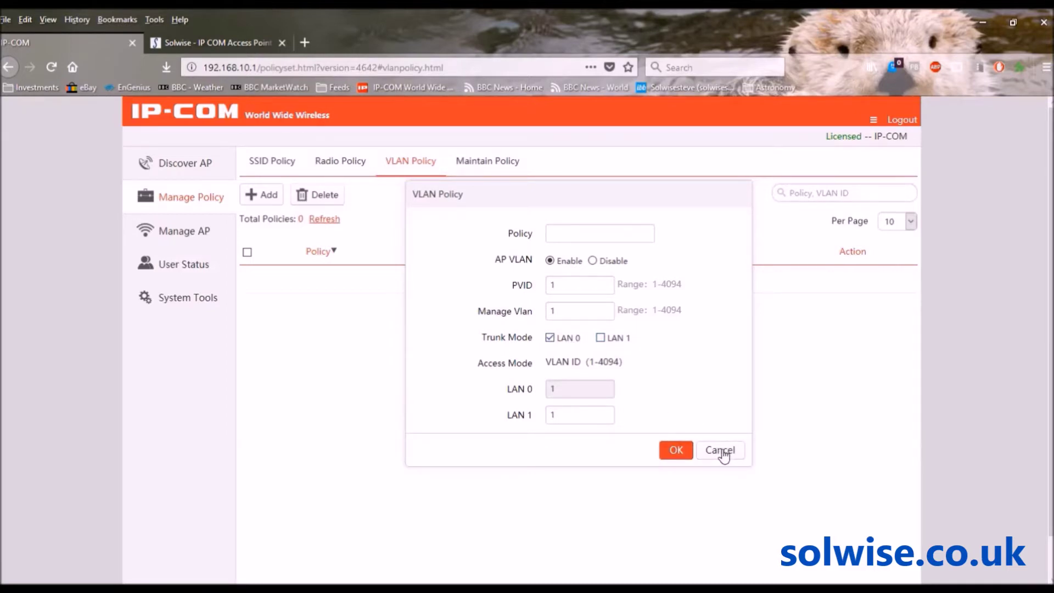
pyautogui.click(721, 450)
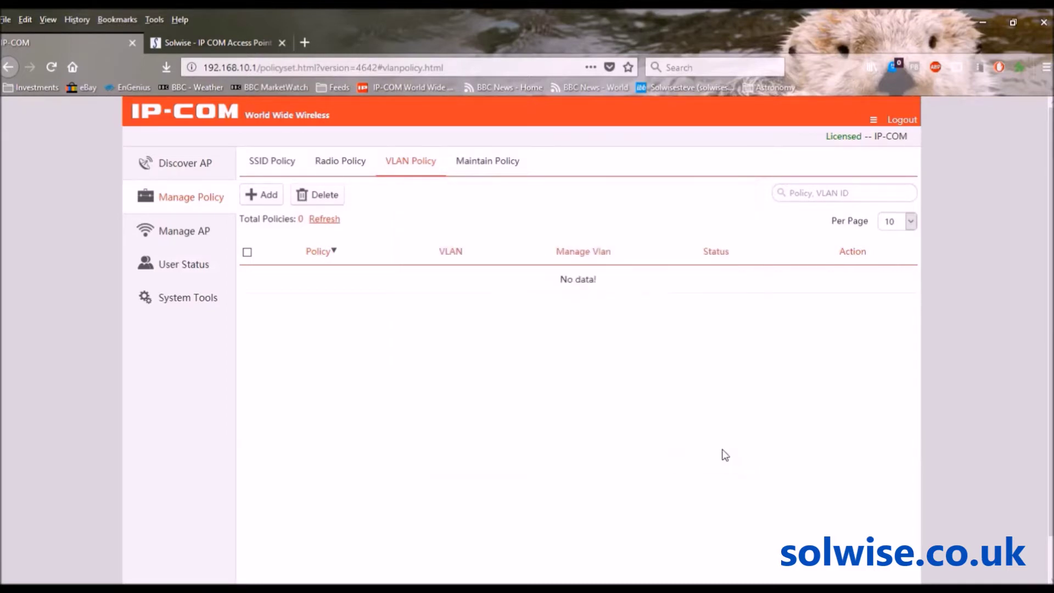
# - Try a weekly-scheduled maintenance policy, discard it, and start a new alert policy
pyautogui.click(488, 166)
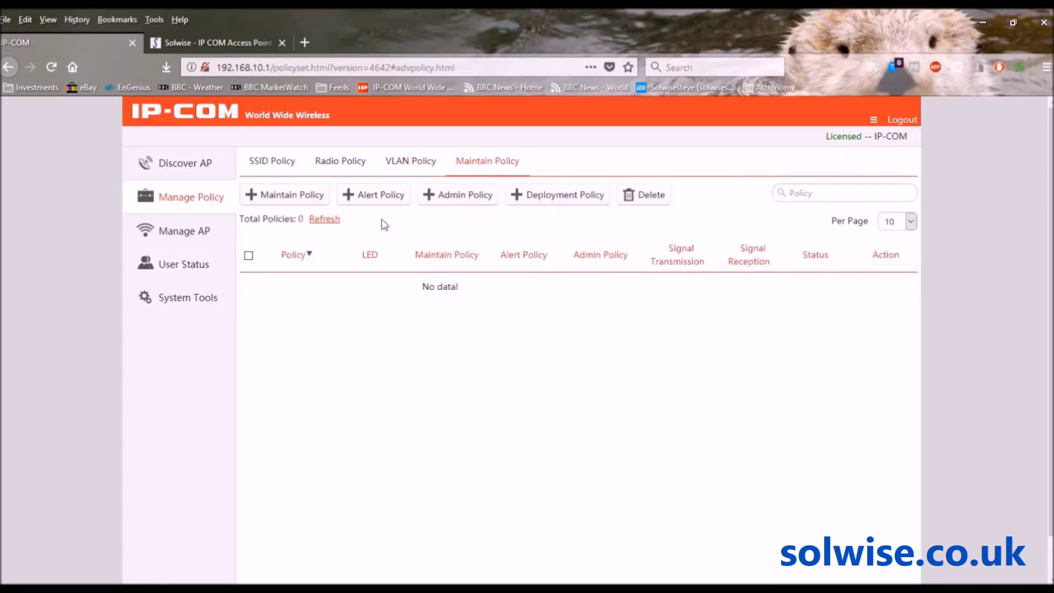
pyautogui.click(279, 196)
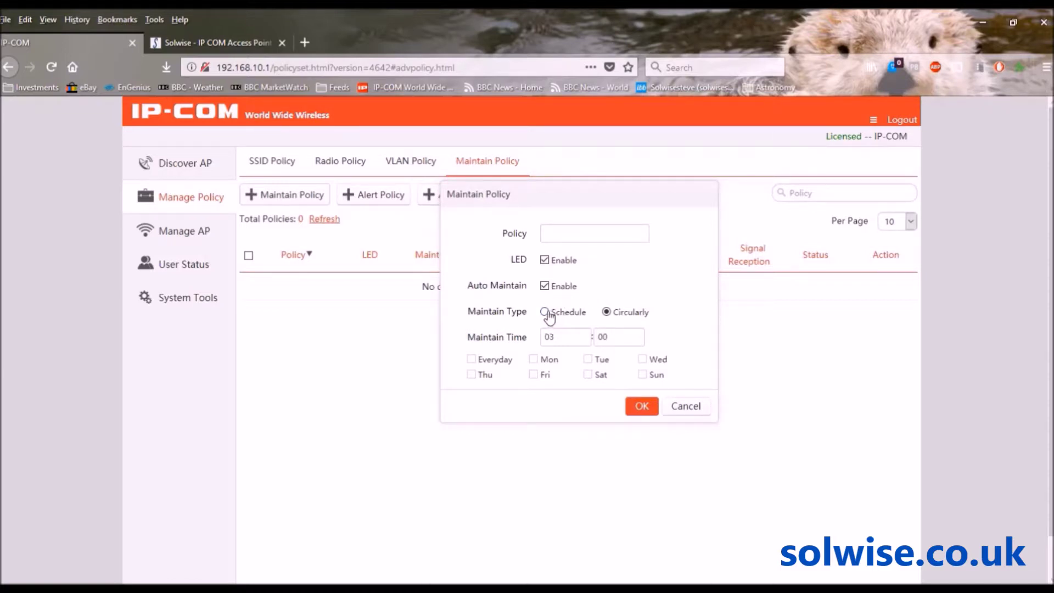
pyautogui.click(546, 313)
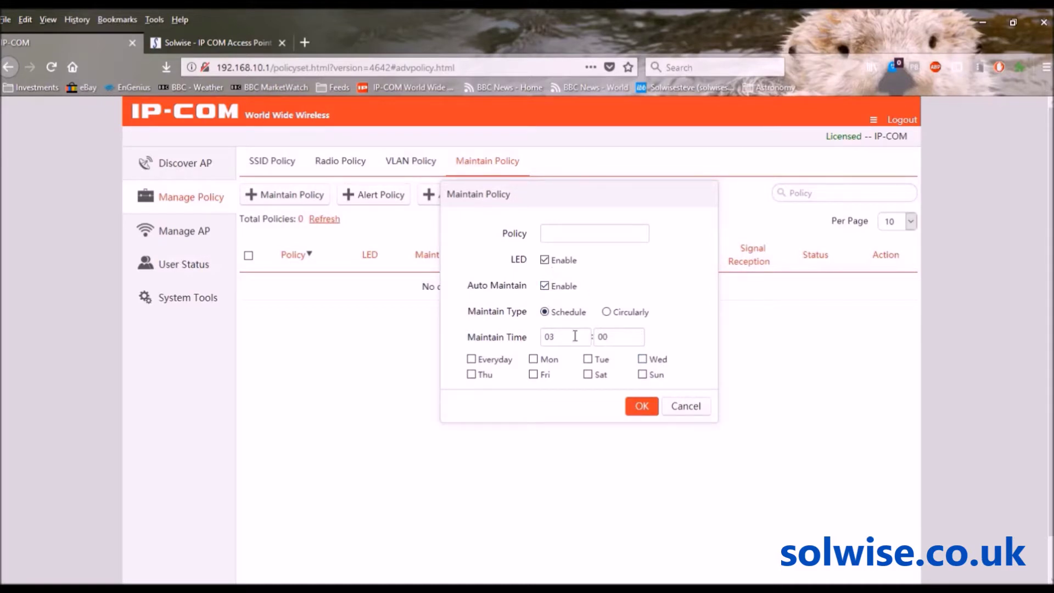
pyautogui.click(682, 408)
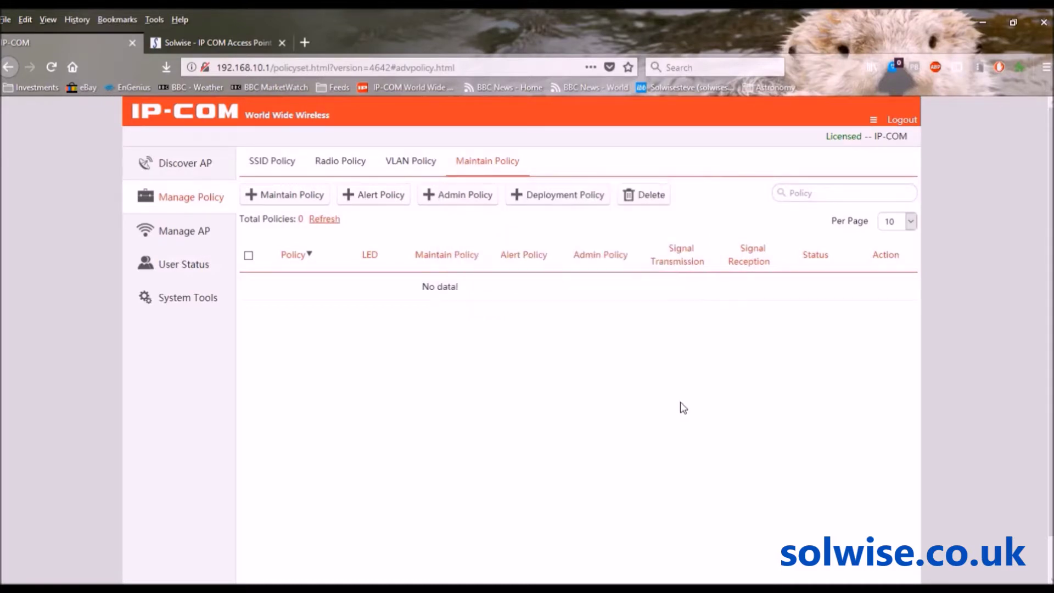
pyautogui.click(366, 197)
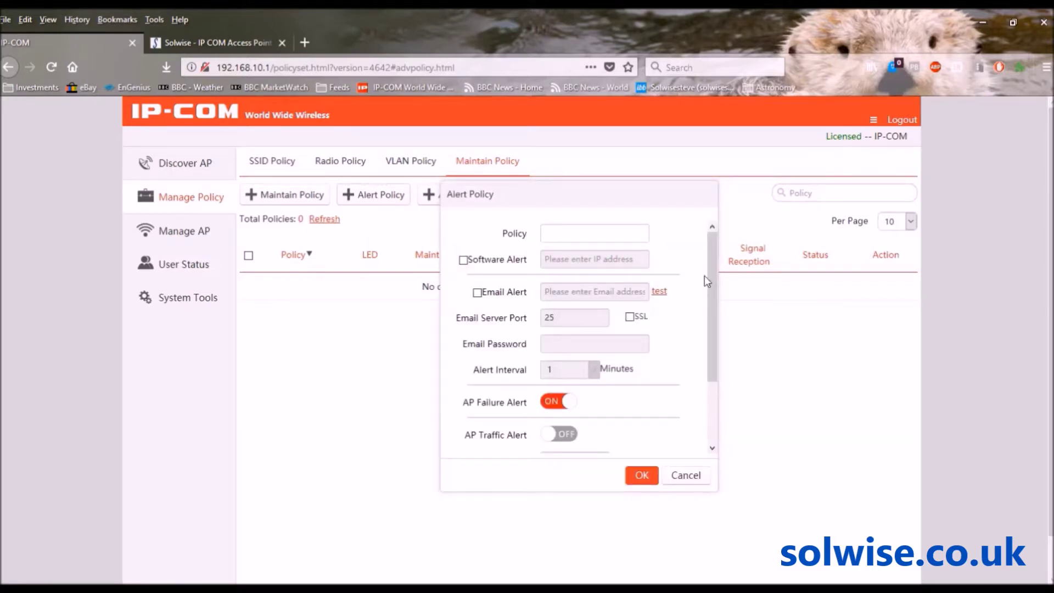
# - Scroll through the alert policy fields, then cancel the form without saving
pyautogui.moveTo(715, 267); pyautogui.dragTo(717, 347)
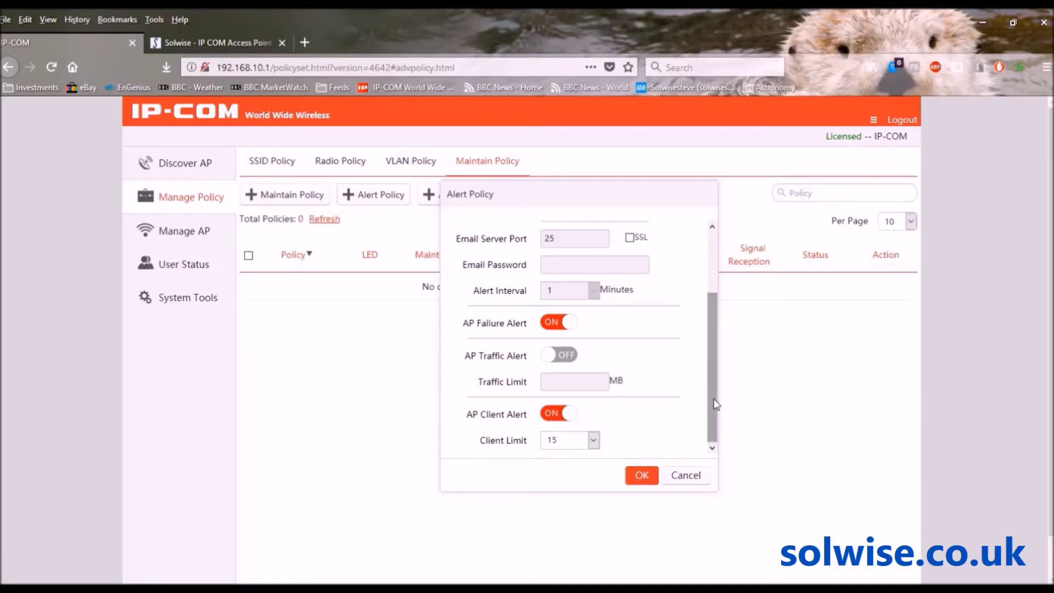
pyautogui.moveTo(715, 405); pyautogui.dragTo(714, 293)
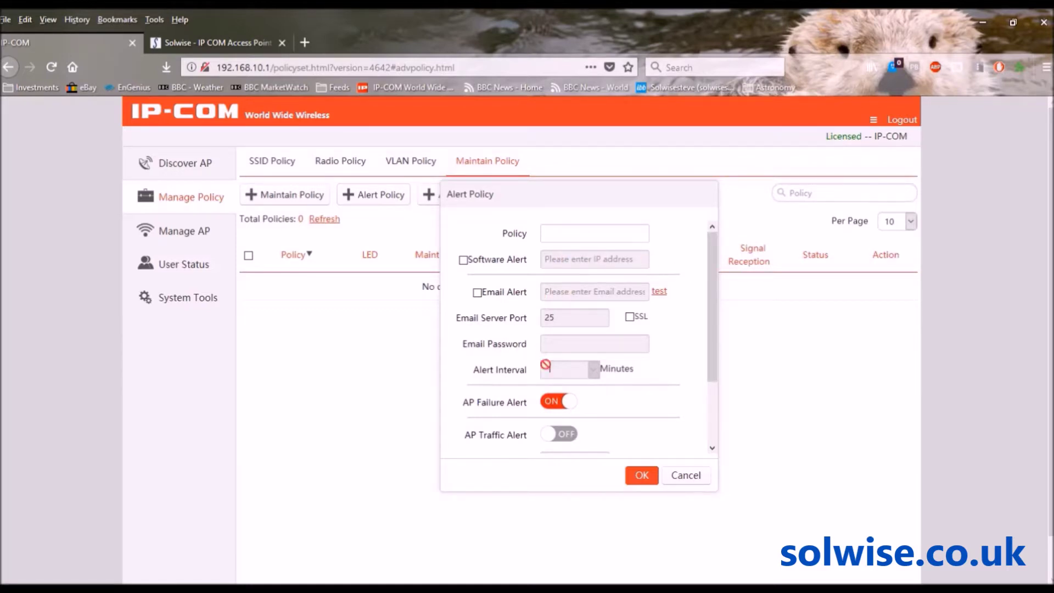
pyautogui.click(675, 483)
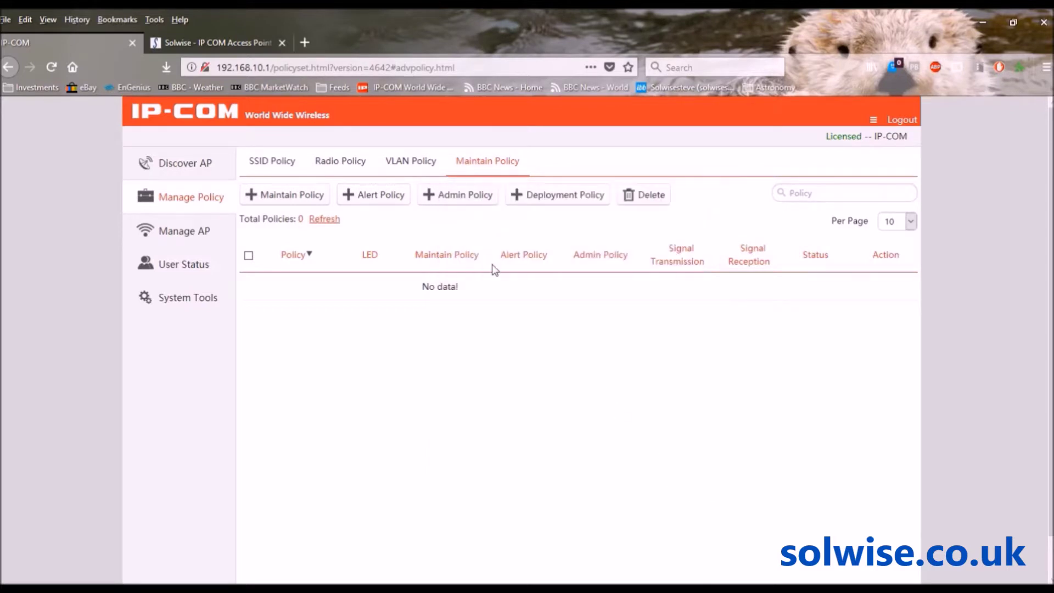
pyautogui.click(444, 195)
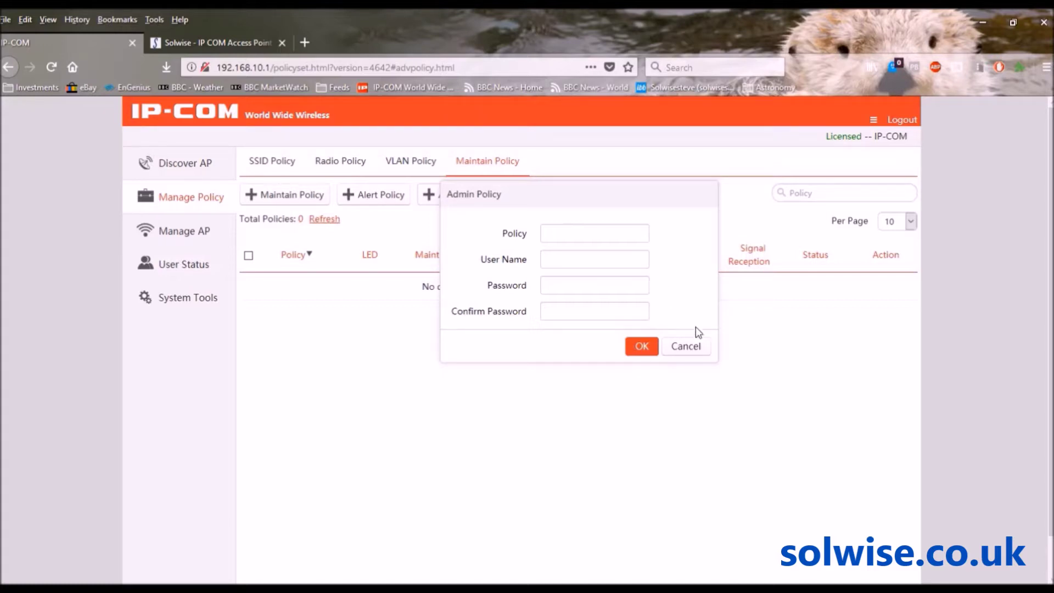
pyautogui.click(693, 349)
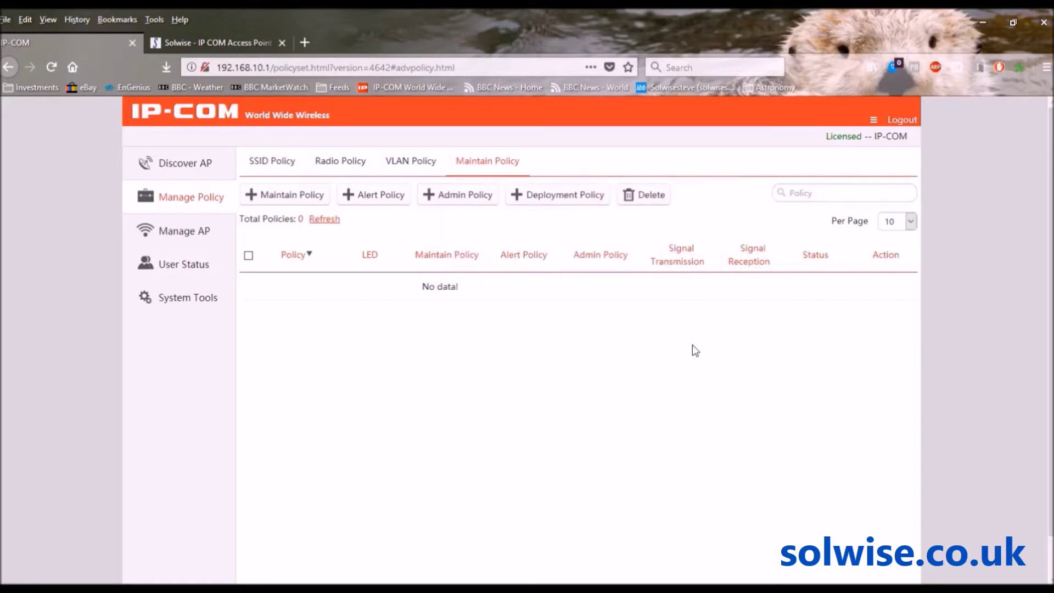
pyautogui.click(549, 197)
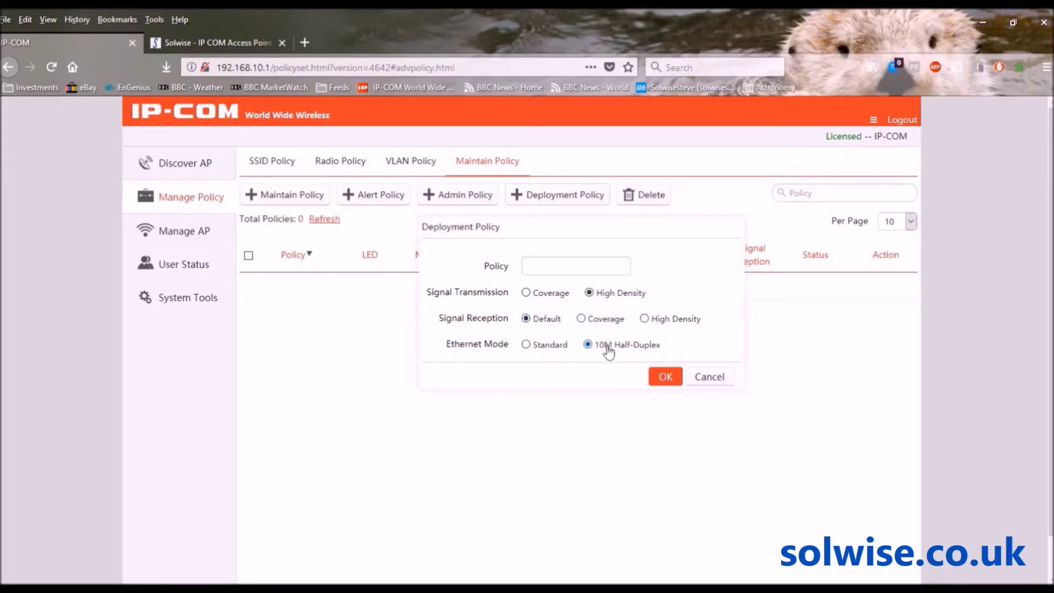
# - Cancel the deployment policy form without saving
pyautogui.click(710, 379)
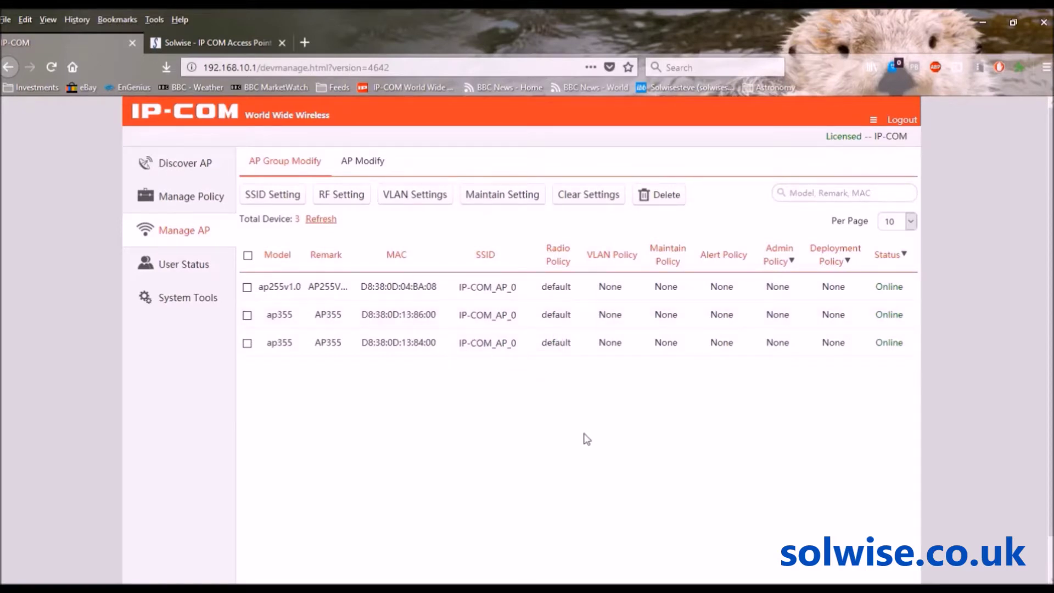
# - Select all three APs, set the first 5G SSID policy to test, and save
pyautogui.click(247, 257)
pyautogui.click(272, 195)
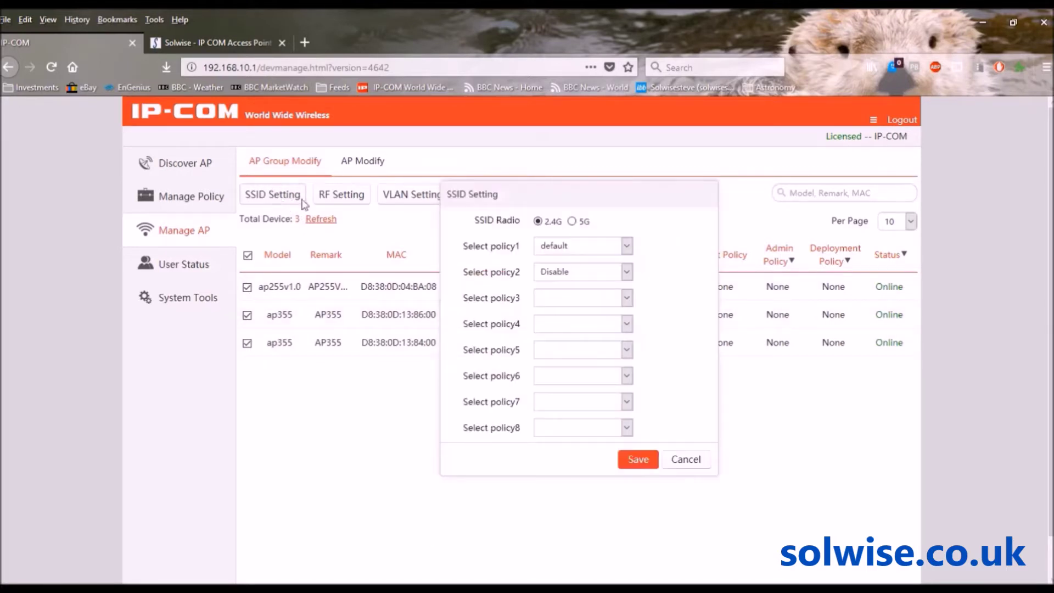
pyautogui.click(627, 250)
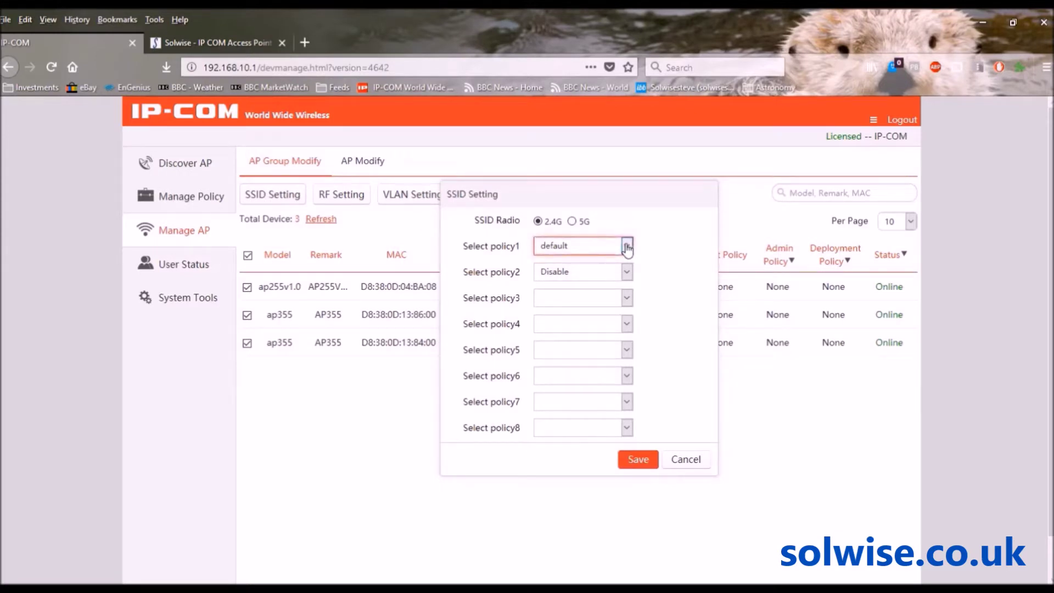
pyautogui.click(570, 280)
pyautogui.click(573, 221)
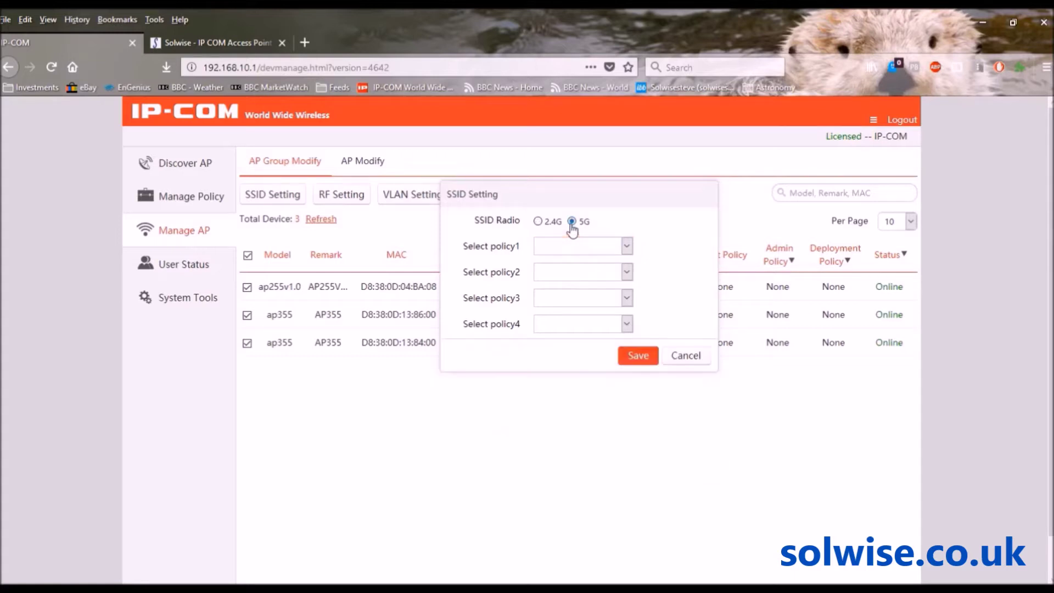
pyautogui.click(626, 246)
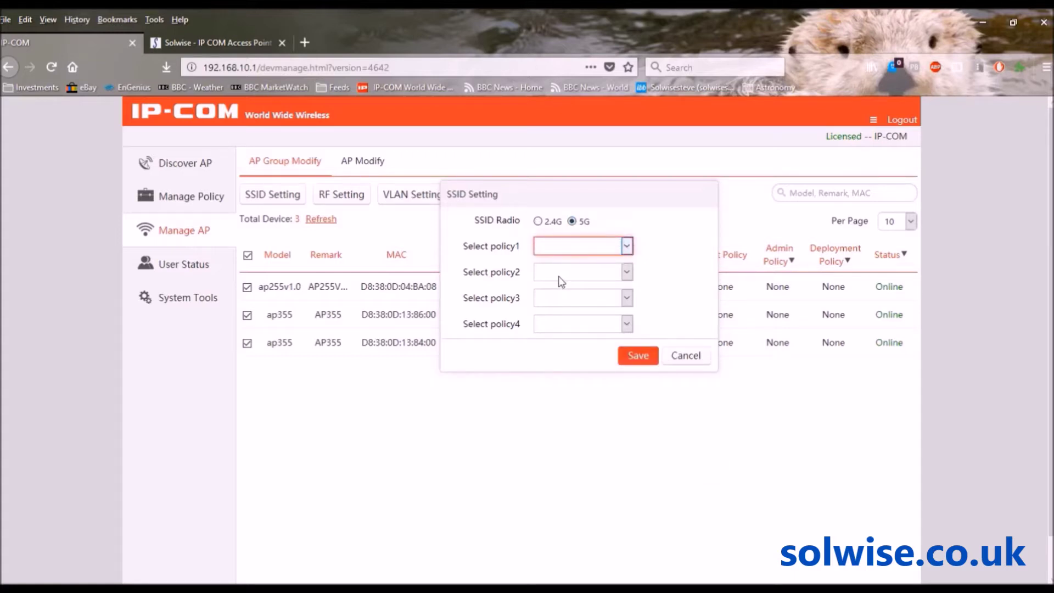
pyautogui.click(560, 282)
pyautogui.click(639, 357)
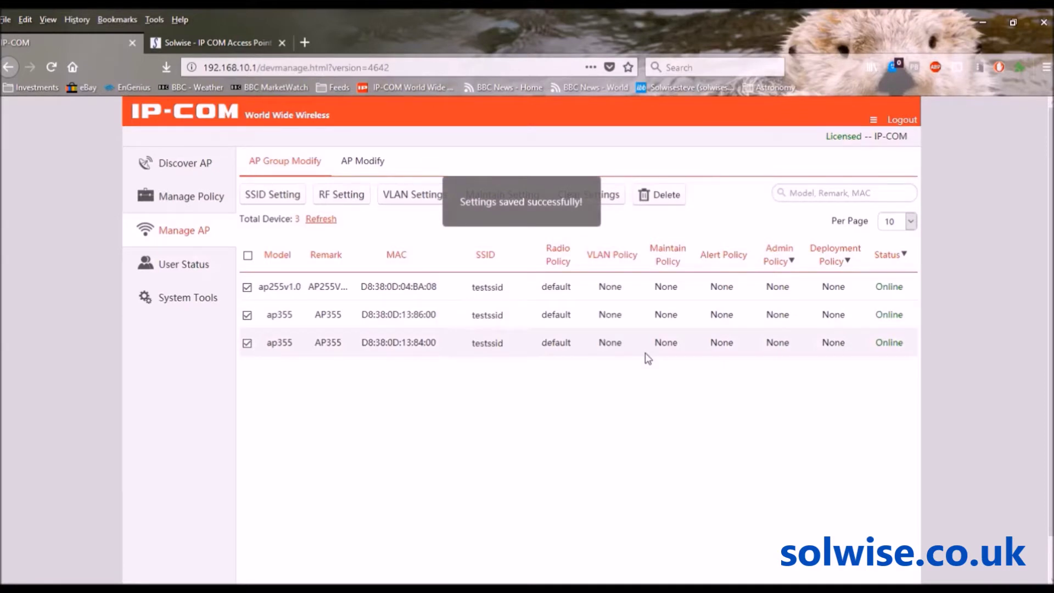
pyautogui.moveTo(486, 285)
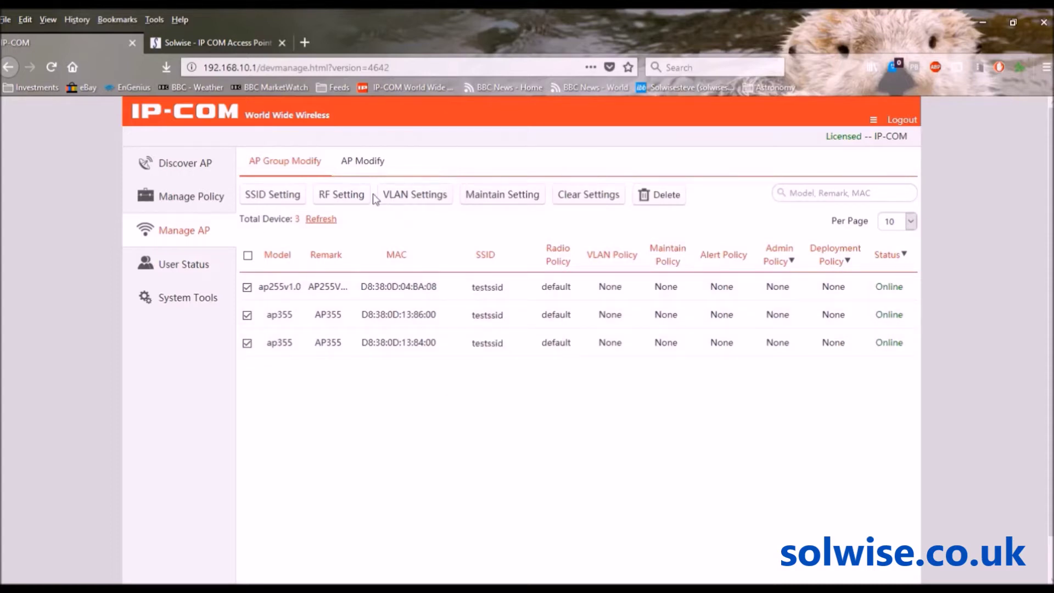
# - In RF Setting, change the selected APs' radio policy from default to test and save
pyautogui.click(347, 194)
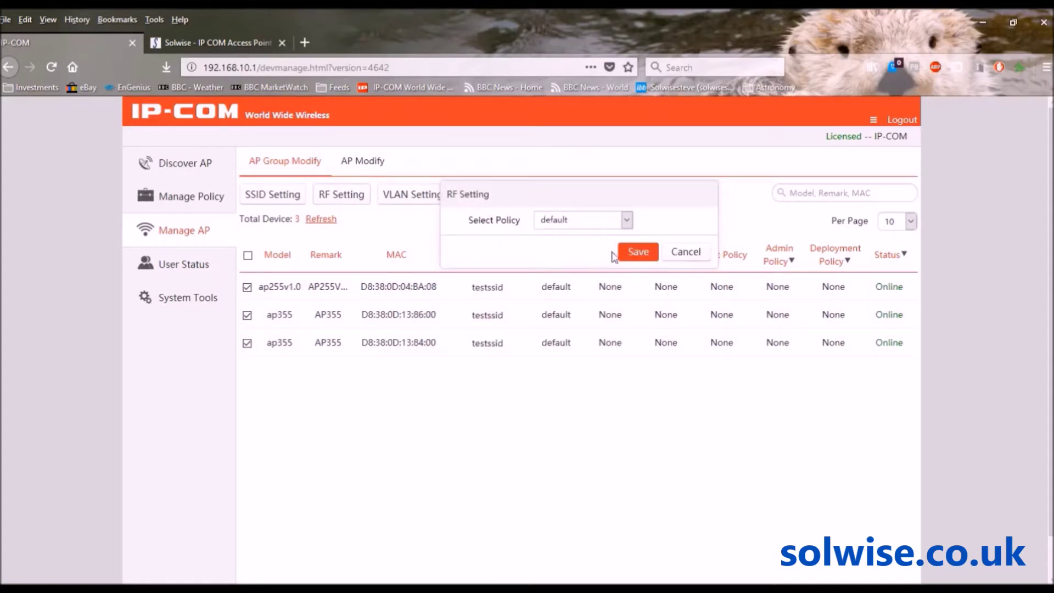
pyautogui.click(625, 220)
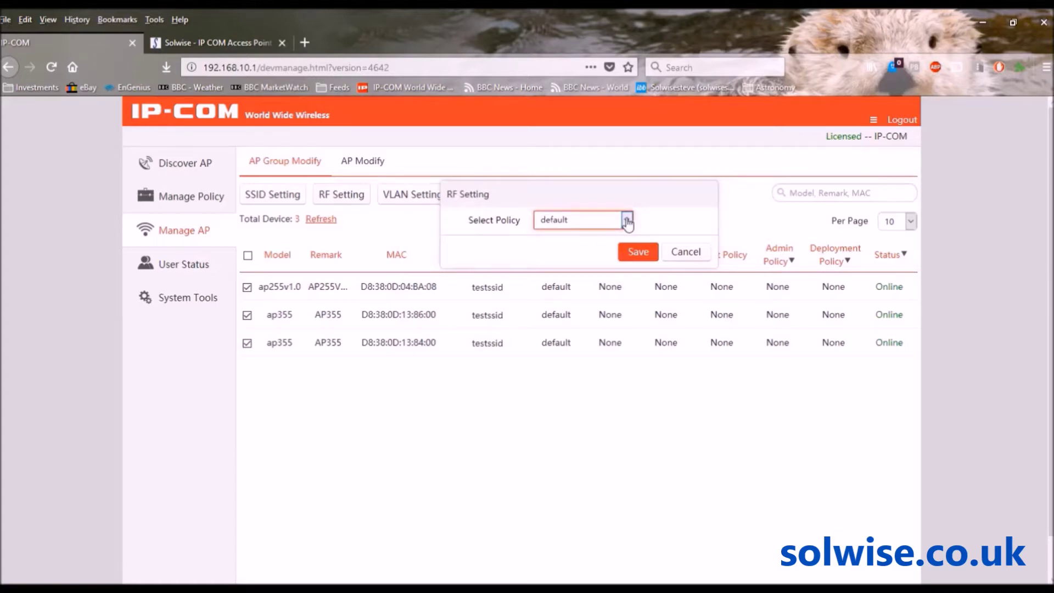
pyautogui.click(562, 258)
pyautogui.click(637, 253)
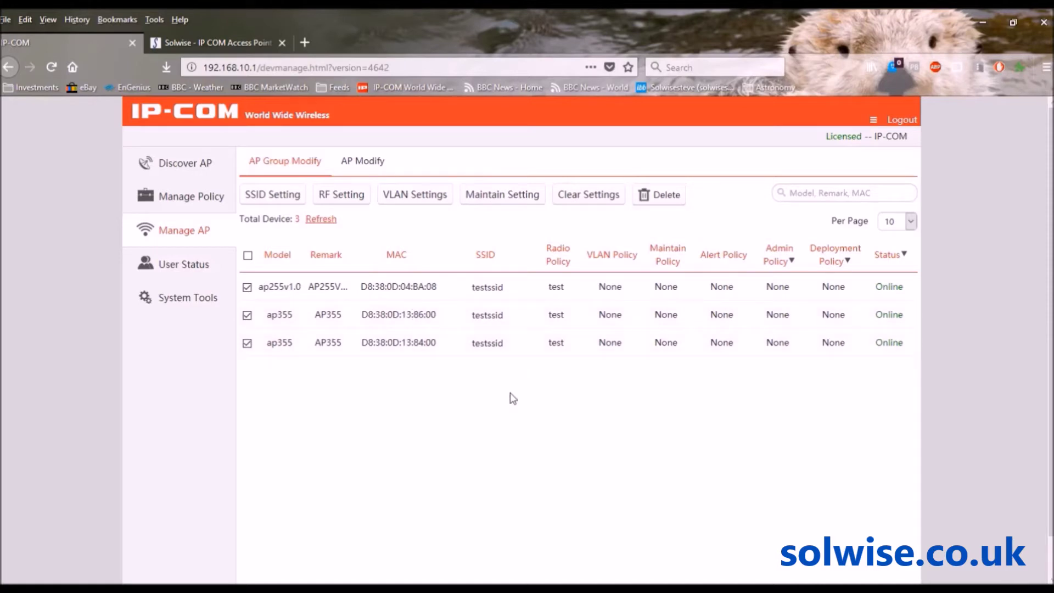
# - Check User Status, then the System Tools Network Setting and empty DHCP List For AP tabs
pyautogui.click(168, 269)
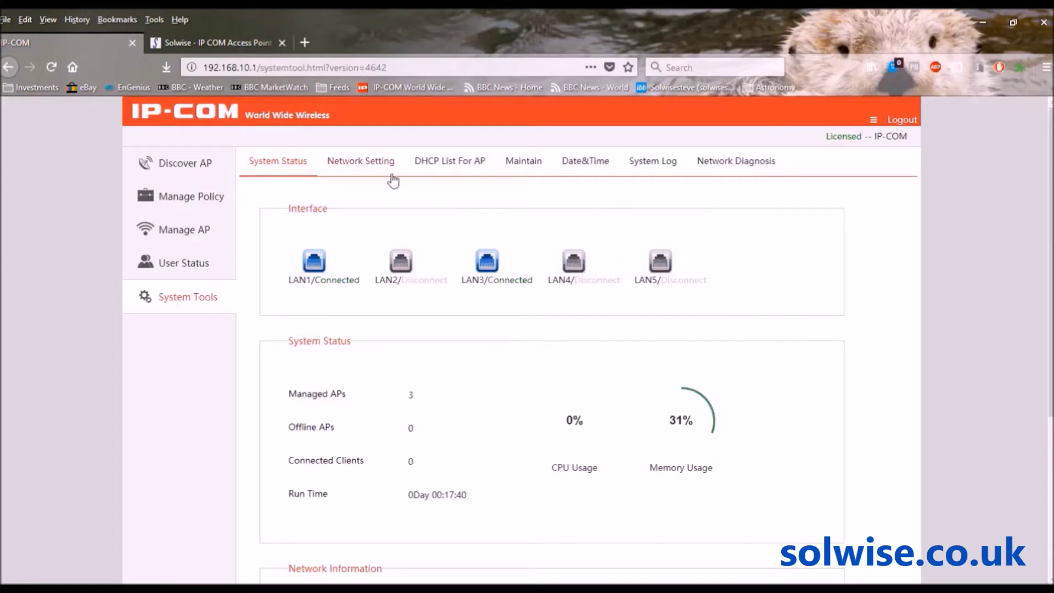
pyautogui.click(366, 160)
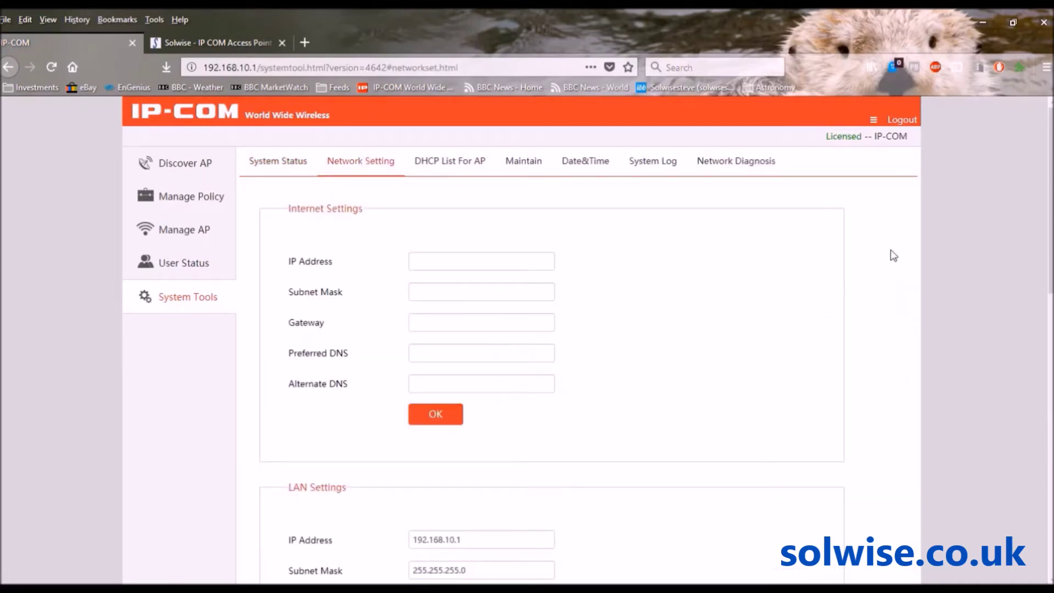
pyautogui.click(445, 165)
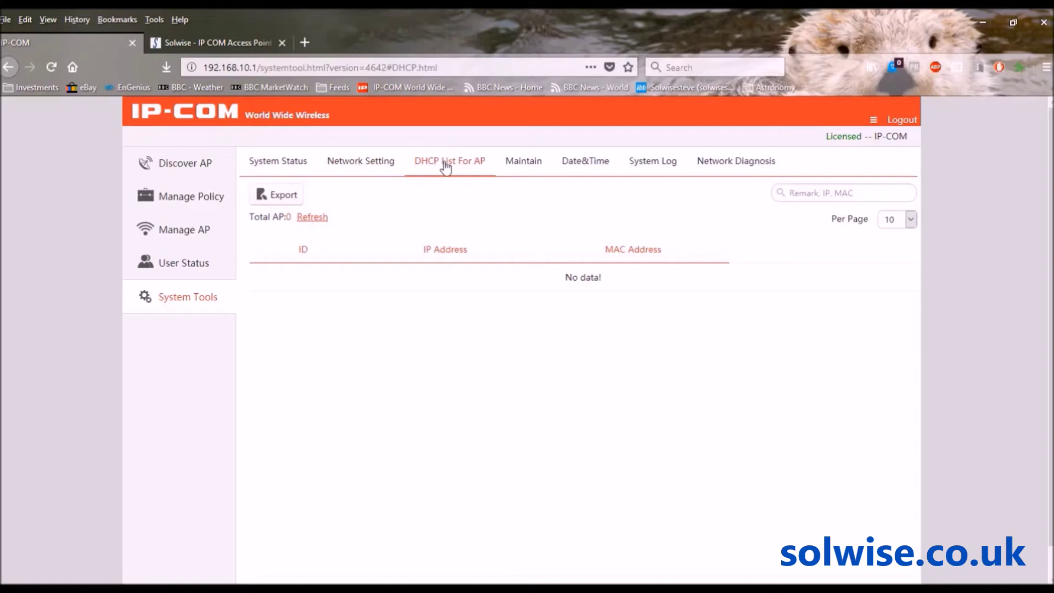
pyautogui.click(524, 163)
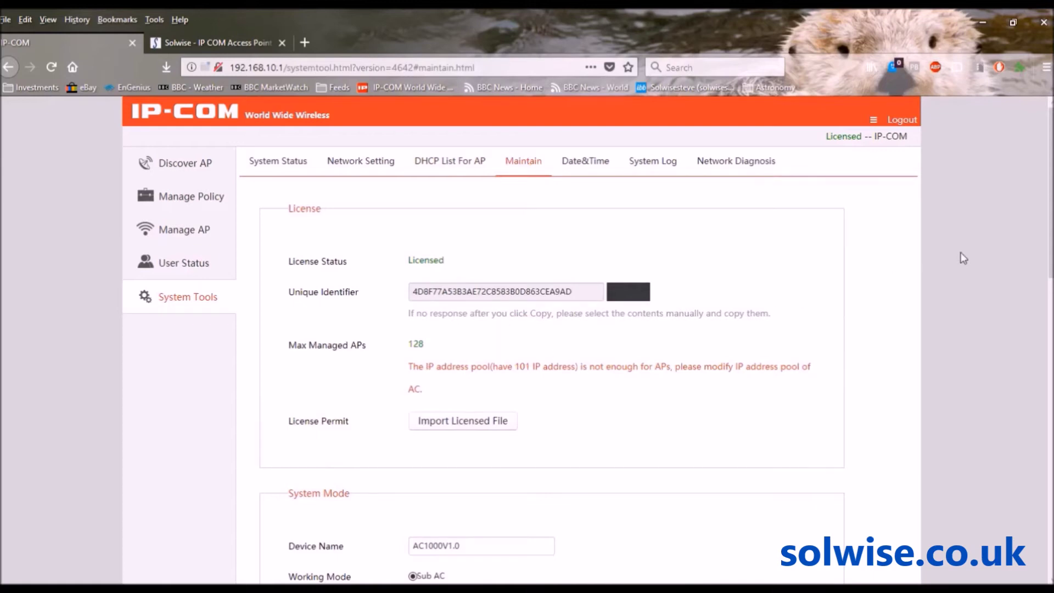
# - Scroll through the Maintain page's License, System Mode and User Management sections, then back up
pyautogui.scroll(-3, 1050, 245)
pyautogui.scroll(-1, 552, 363)
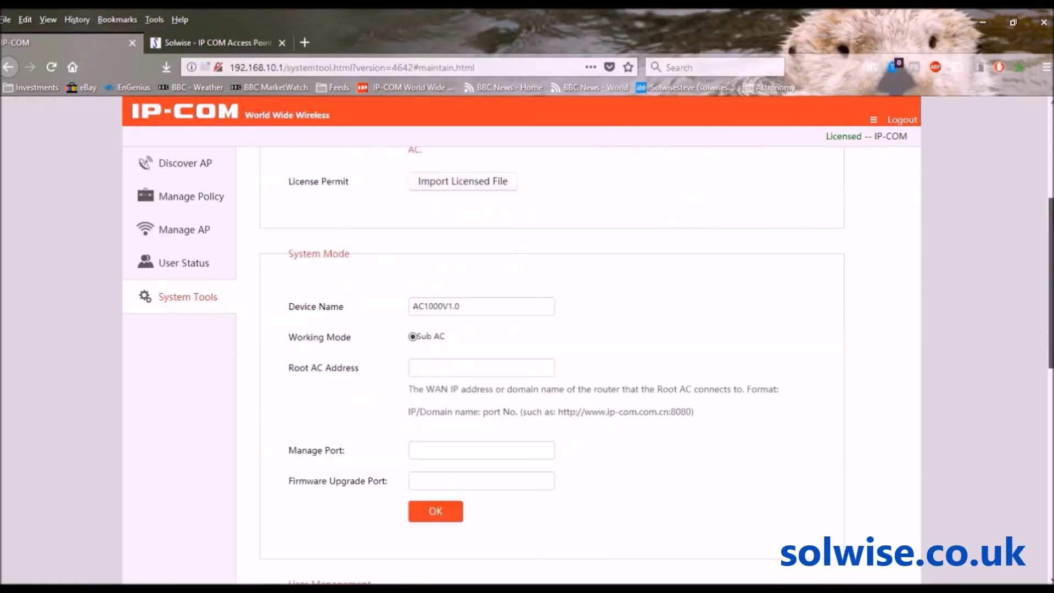
pyautogui.scroll(-1, 552, 362)
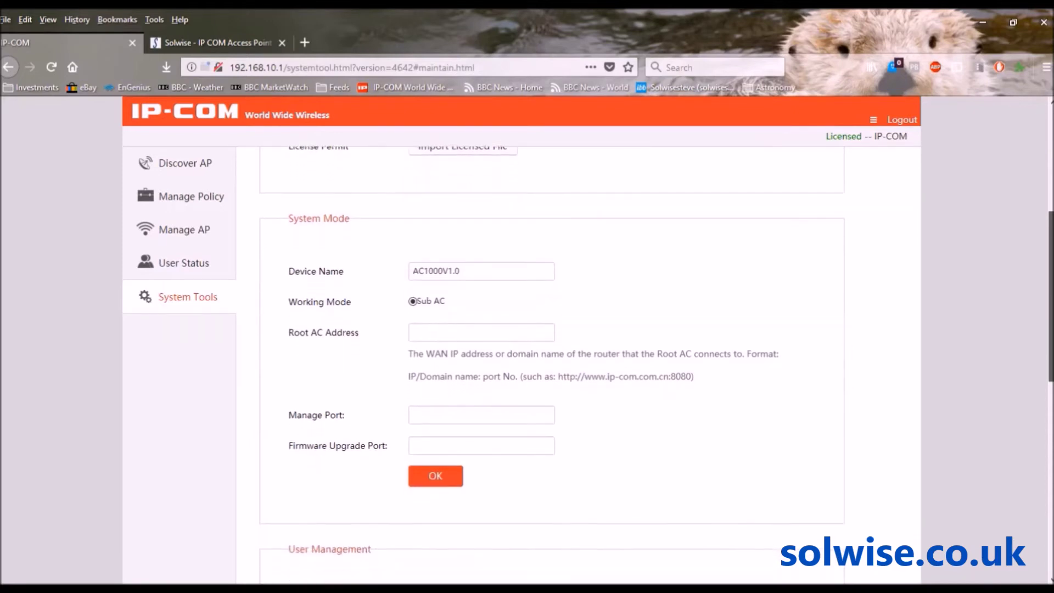
pyautogui.scroll(-1, 552, 362)
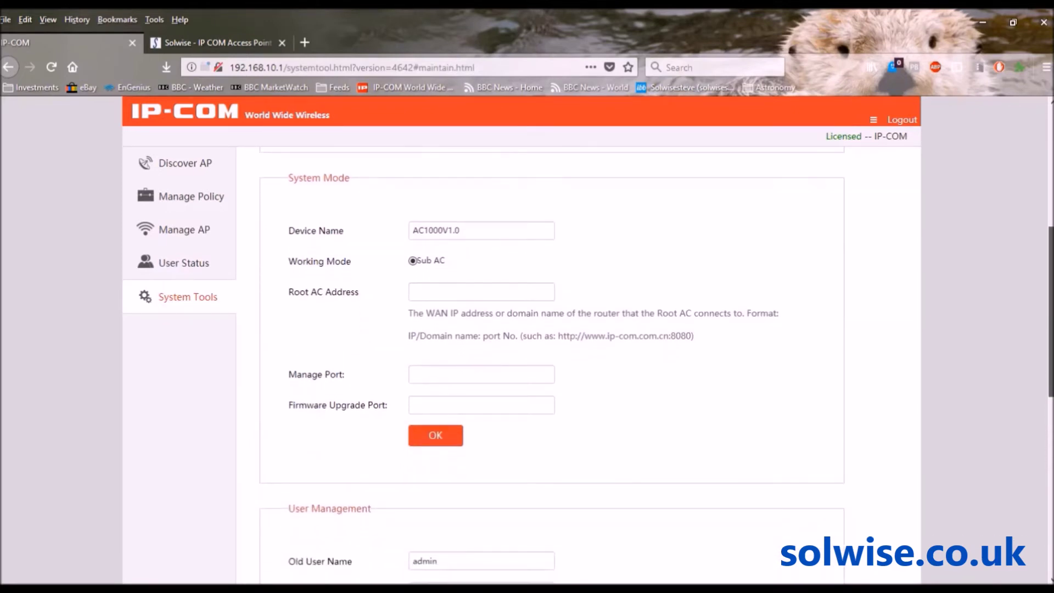
pyautogui.scroll(-1, 552, 363)
pyautogui.scroll(2, 1051, 341)
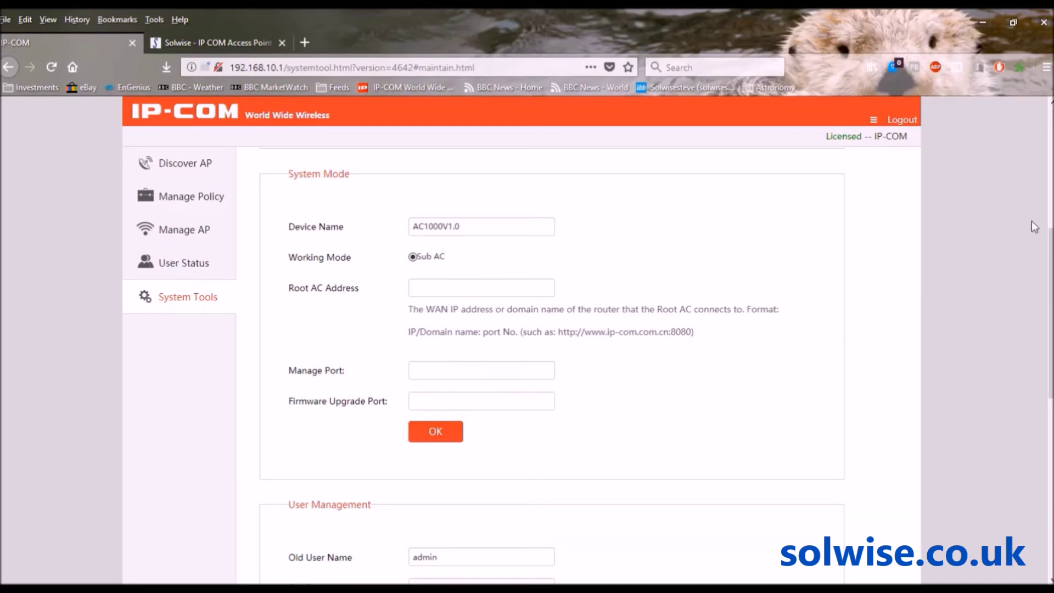
pyautogui.moveTo(1048, 234); pyautogui.dragTo(1048, 117)
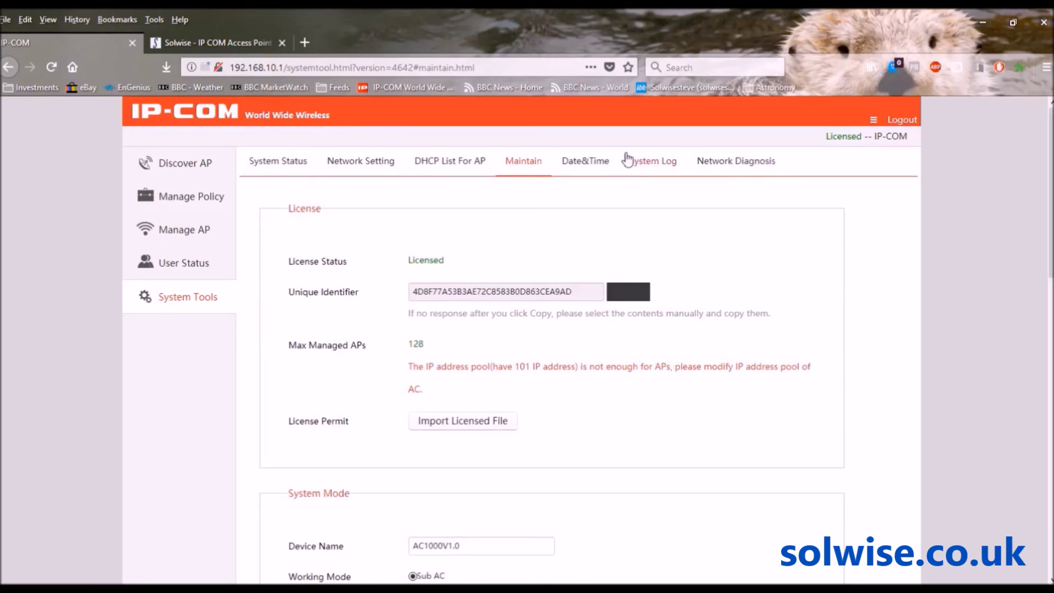
# - Set the time zone to GMT under Date&Time, then view the six-entry System Log
pyautogui.click(580, 165)
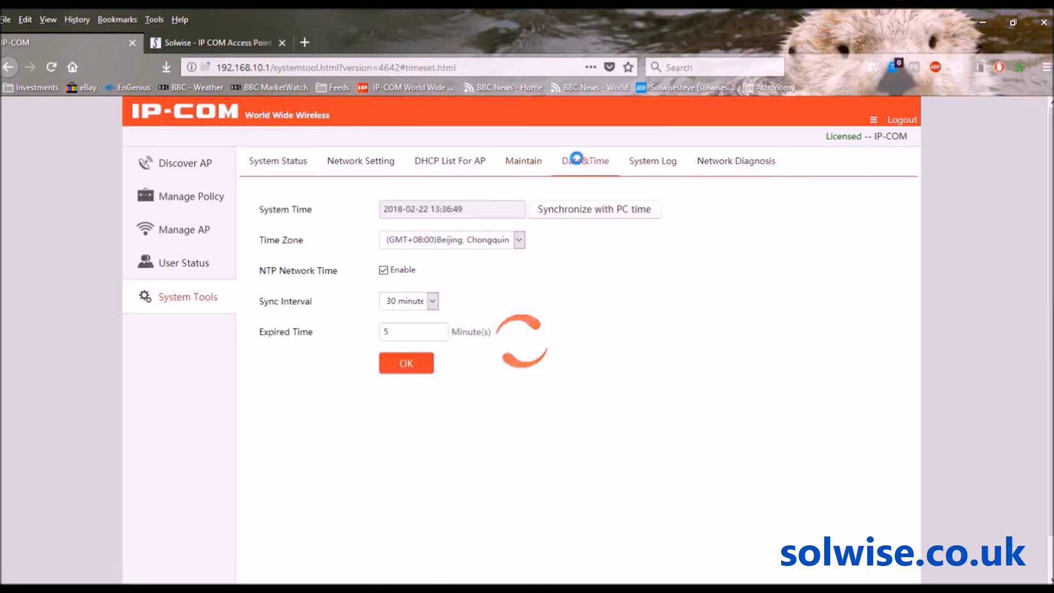
pyautogui.click(520, 242)
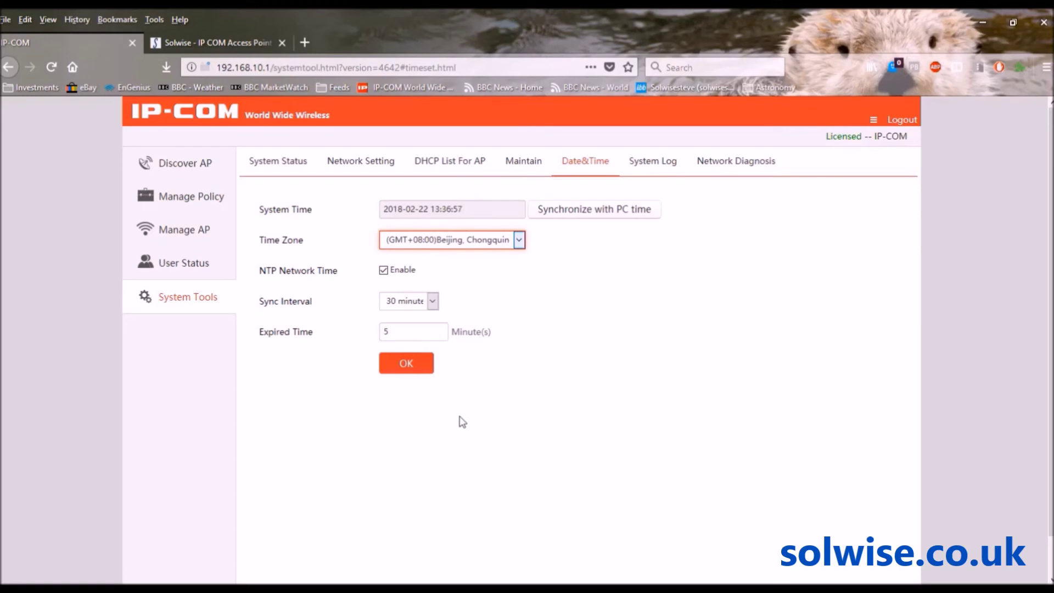
pyautogui.press('Up')
pyautogui.click(643, 163)
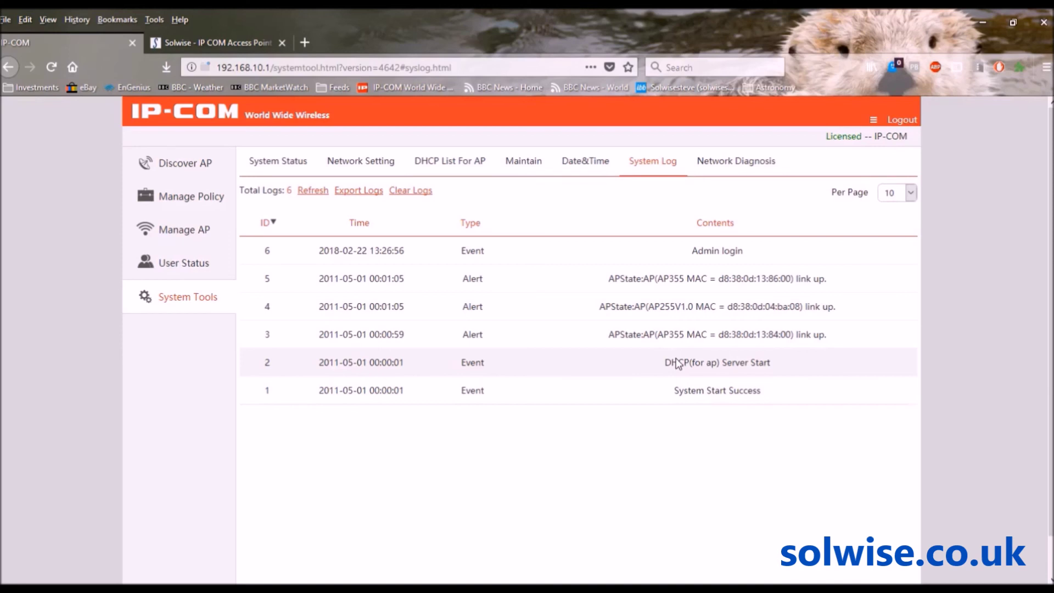
pyautogui.click(741, 166)
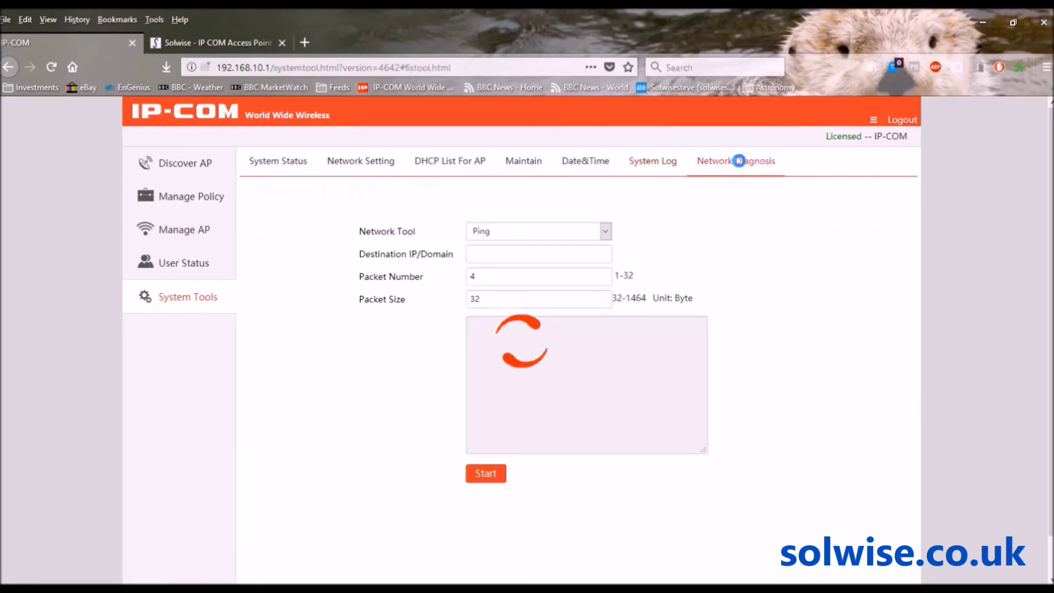
# - Open the Network Tool dropdown on the Network Diagnosis ping form (4 packets, 32 bytes)
pyautogui.click(608, 232)
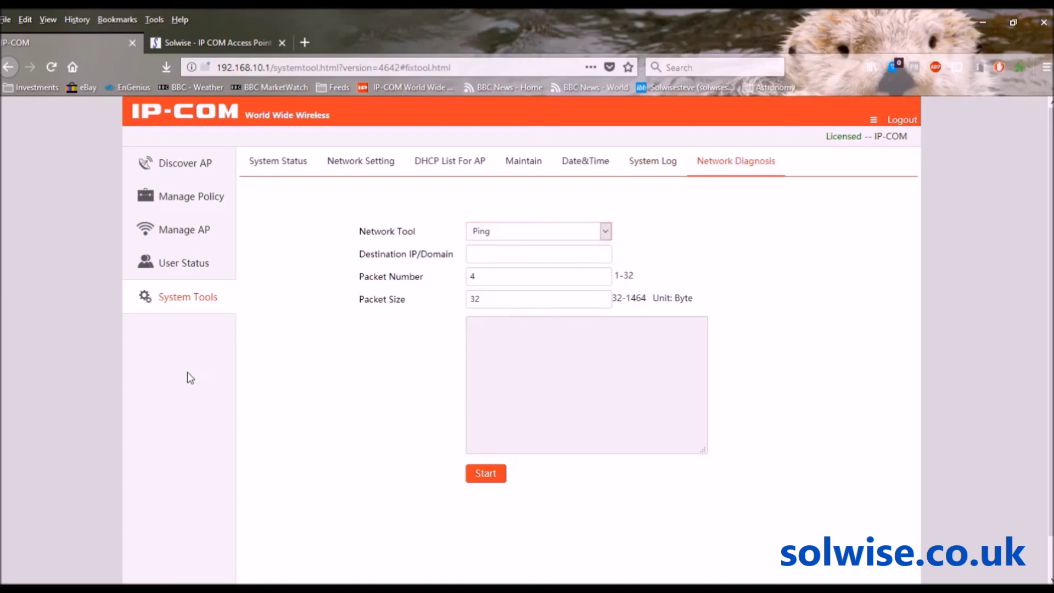
# - Return to Discover AP to see the three online APs broadcasting testssid
pyautogui.click(179, 171)
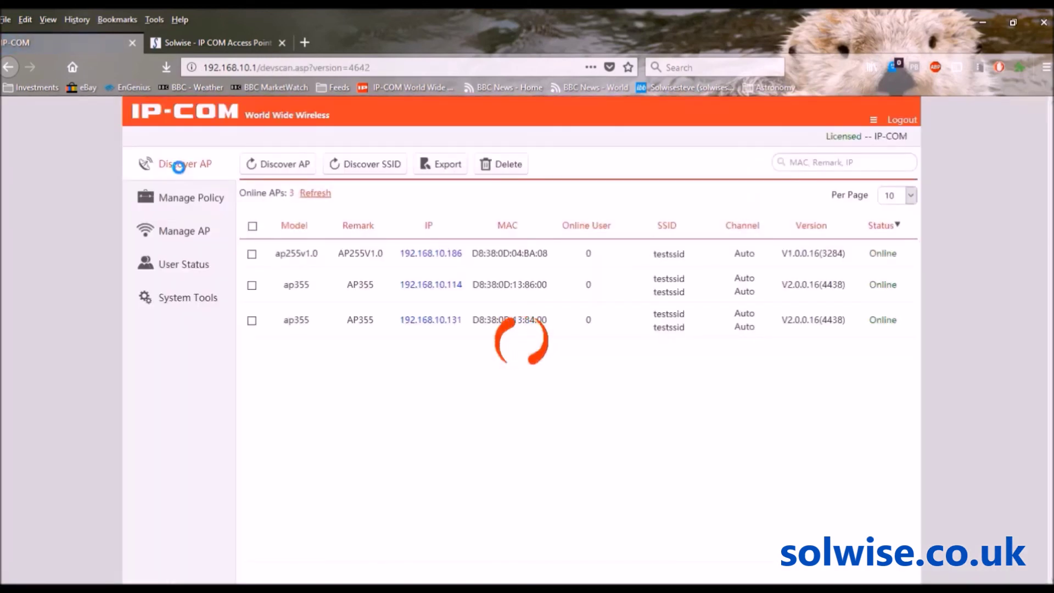